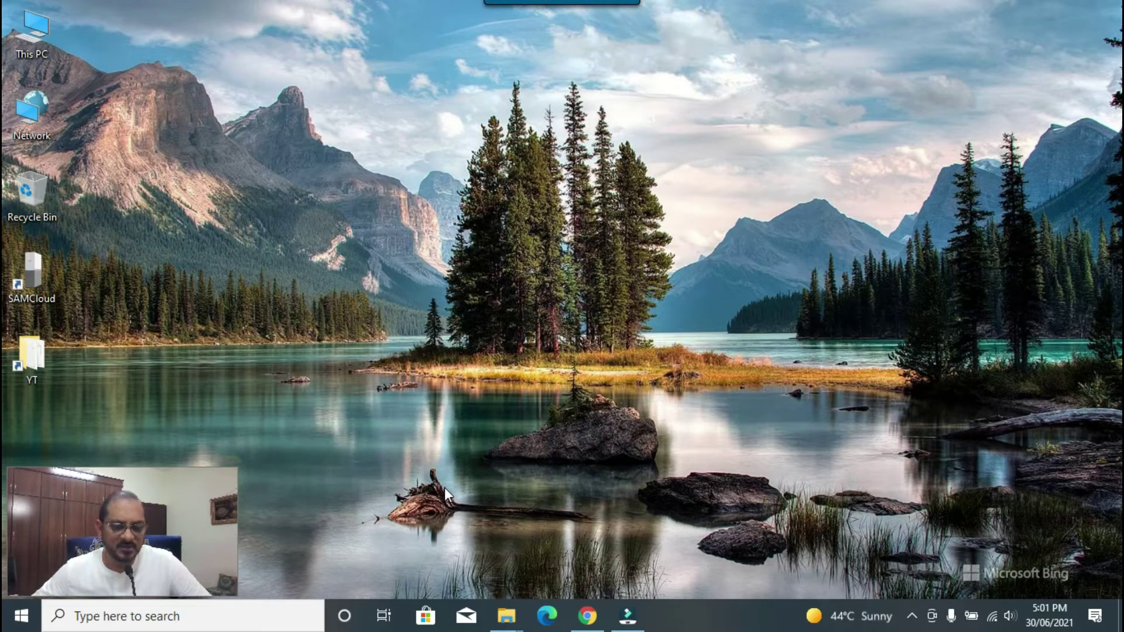
Find and open the System Information app
left_click(274, 621)
type("sys")
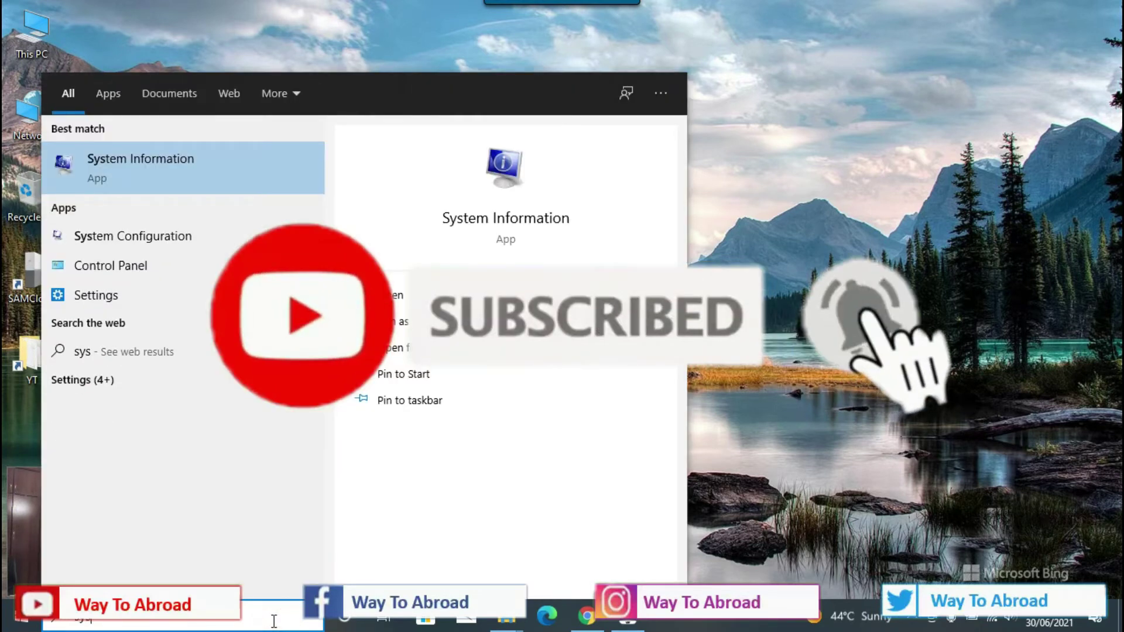
left_click(216, 171)
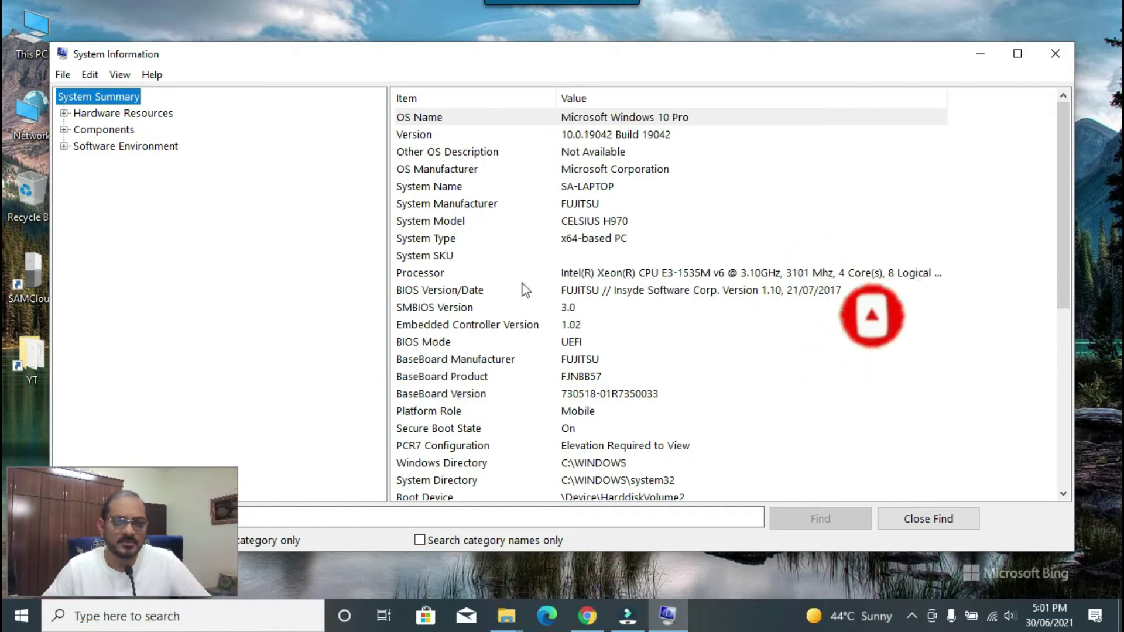
Check the four Hyper-V requirement entries and Virtualization-based security in the system summary, widening the Item column, and close System Information
left_click(596, 342)
scroll(602, 371, "down", 6)
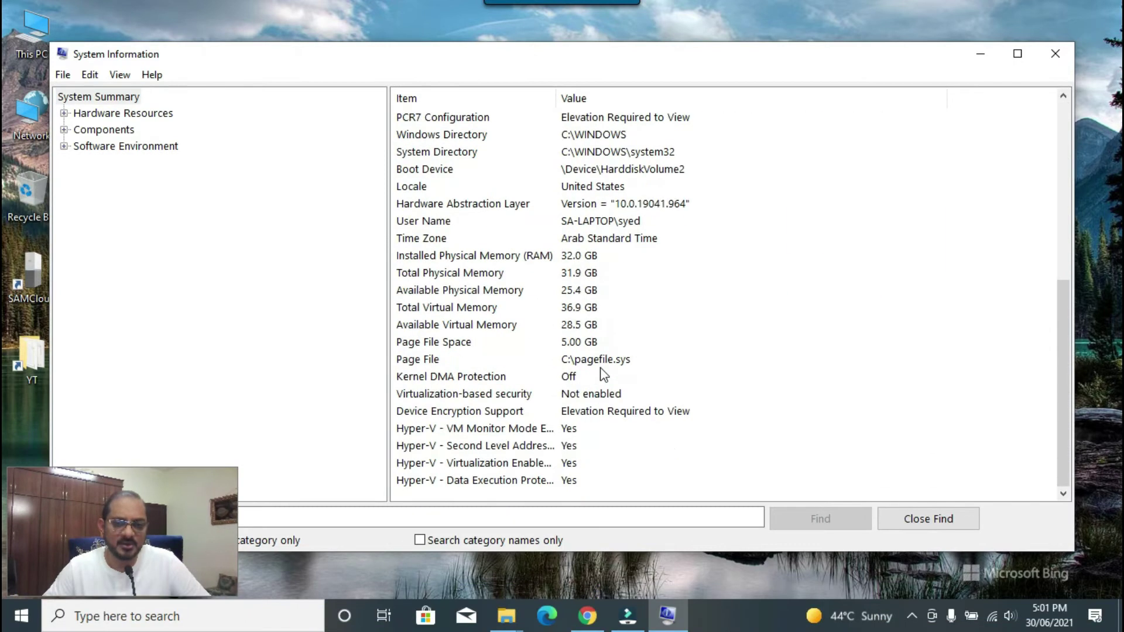
left_click_drag(555, 96, 706, 129)
left_click(559, 430)
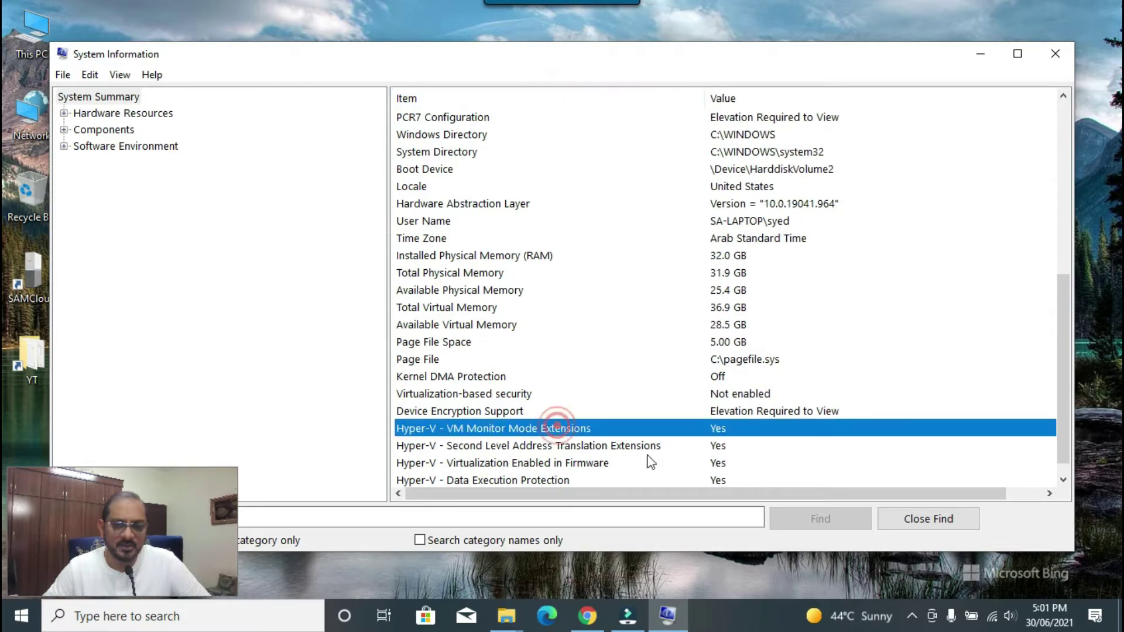
left_click(726, 448)
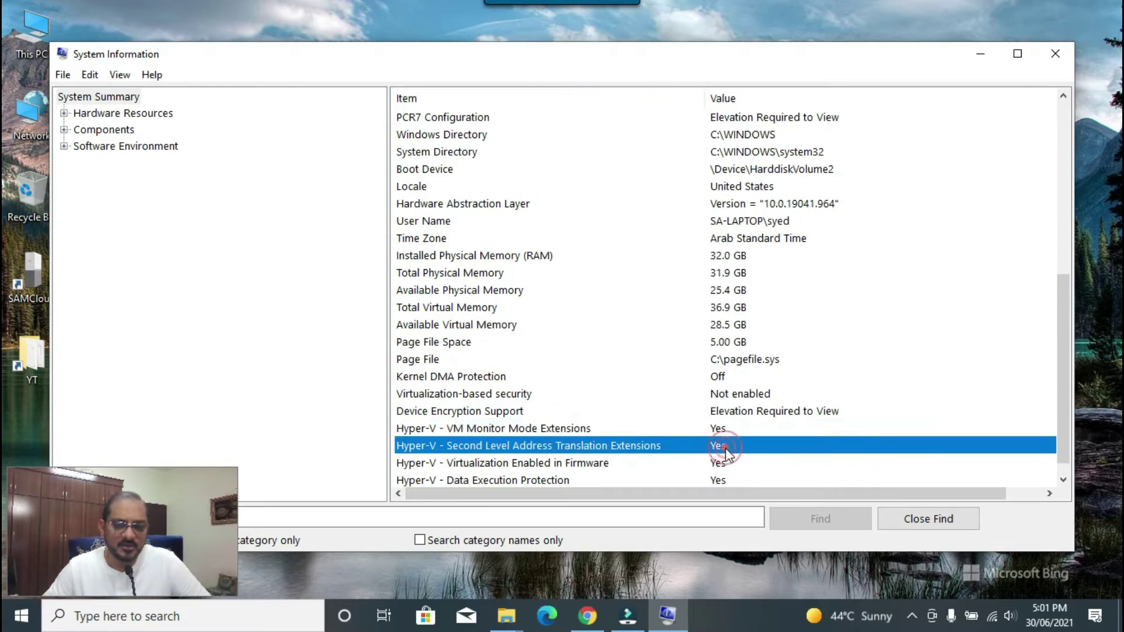
scroll(732, 459, "down", 1)
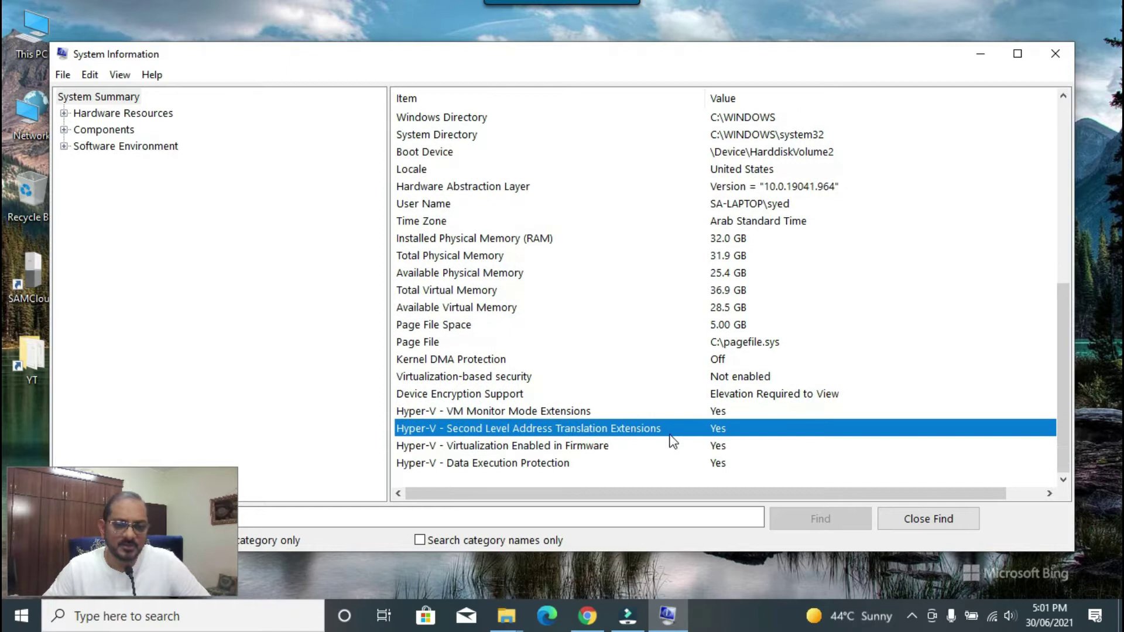
left_click(705, 449)
left_click(710, 466)
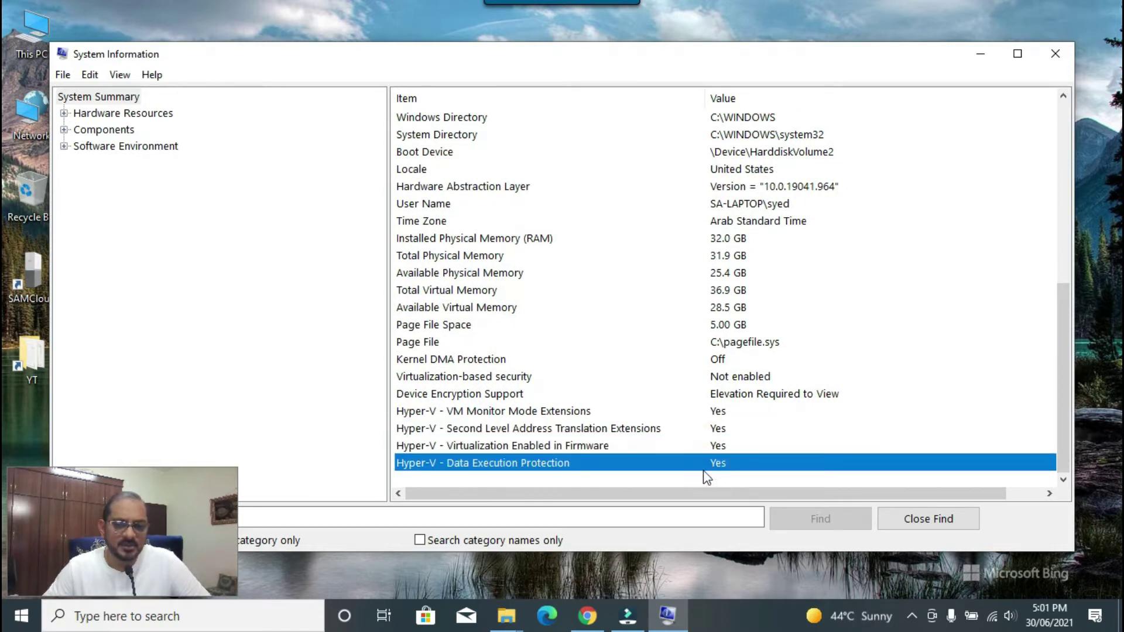
left_click(464, 414)
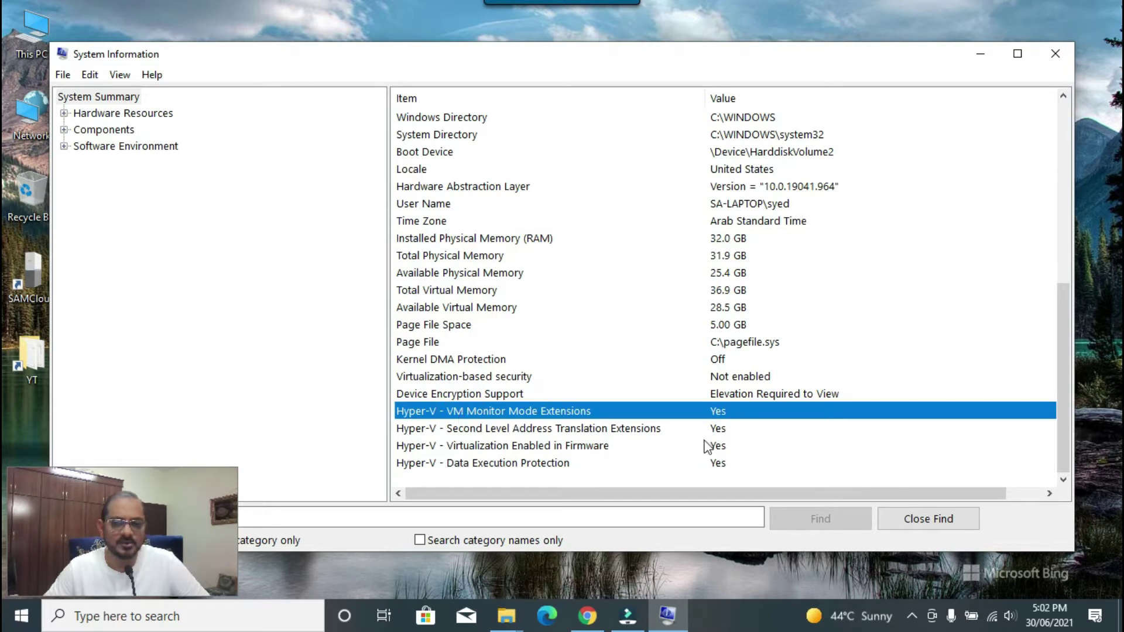
left_click(646, 446)
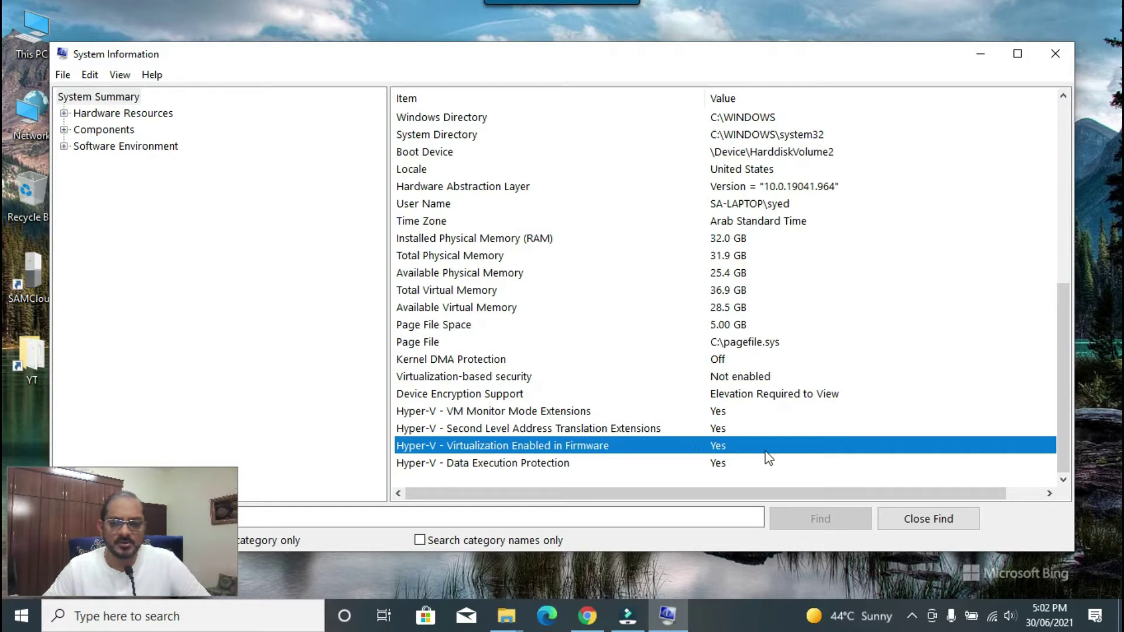
left_click(455, 381)
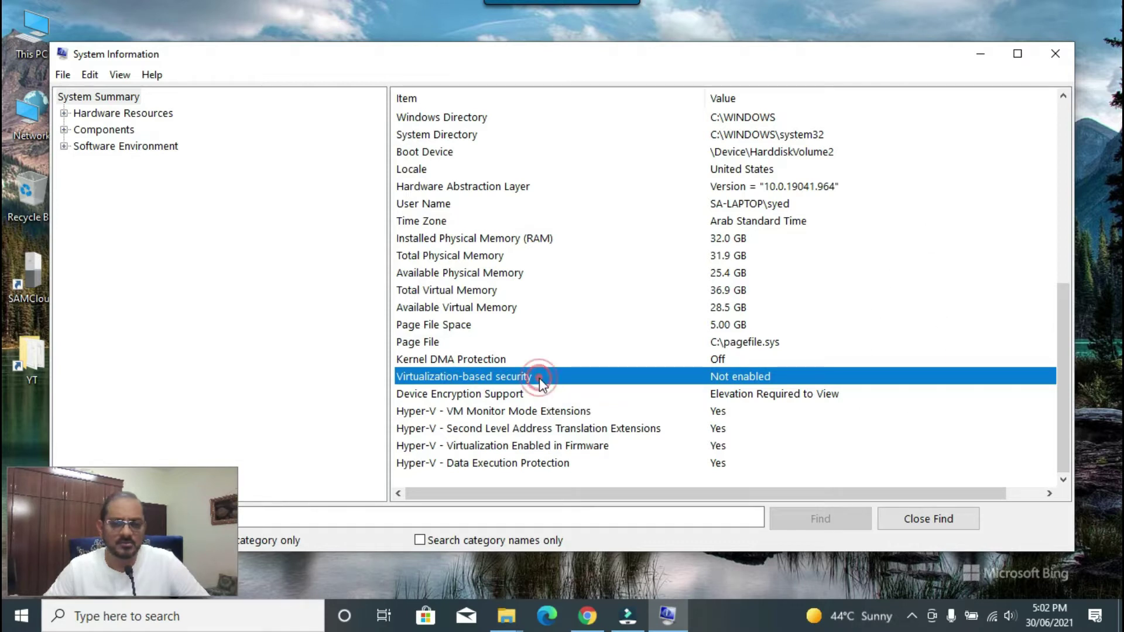
left_click(1053, 52)
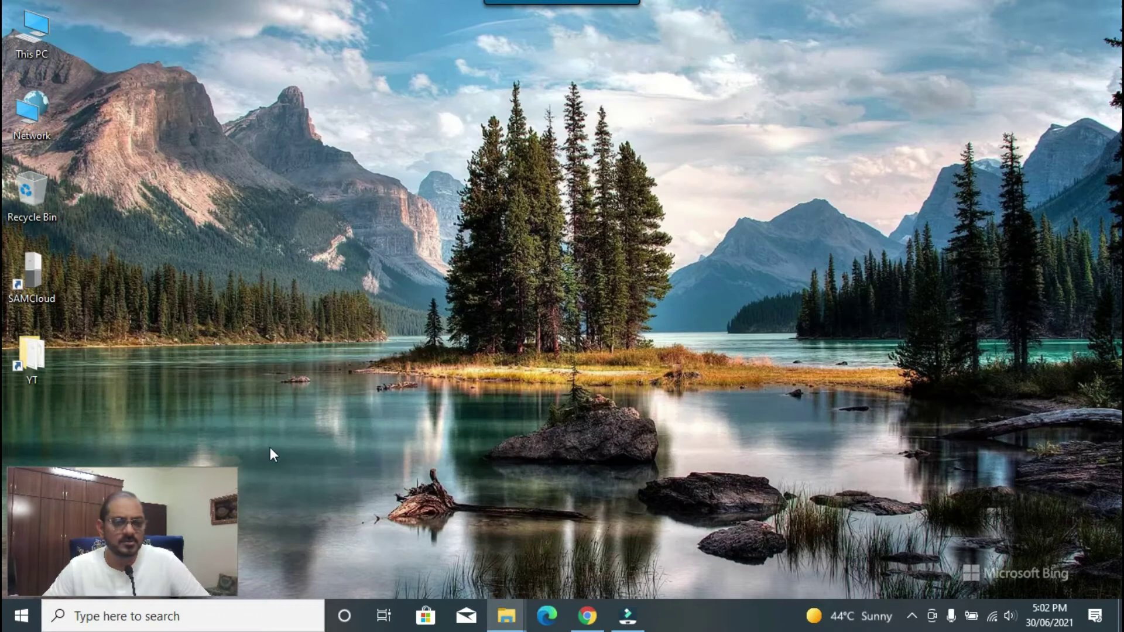
Search Windows for "program", open Turn Windows features on or off, and enlarge the dialog to show more features
left_click(135, 617)
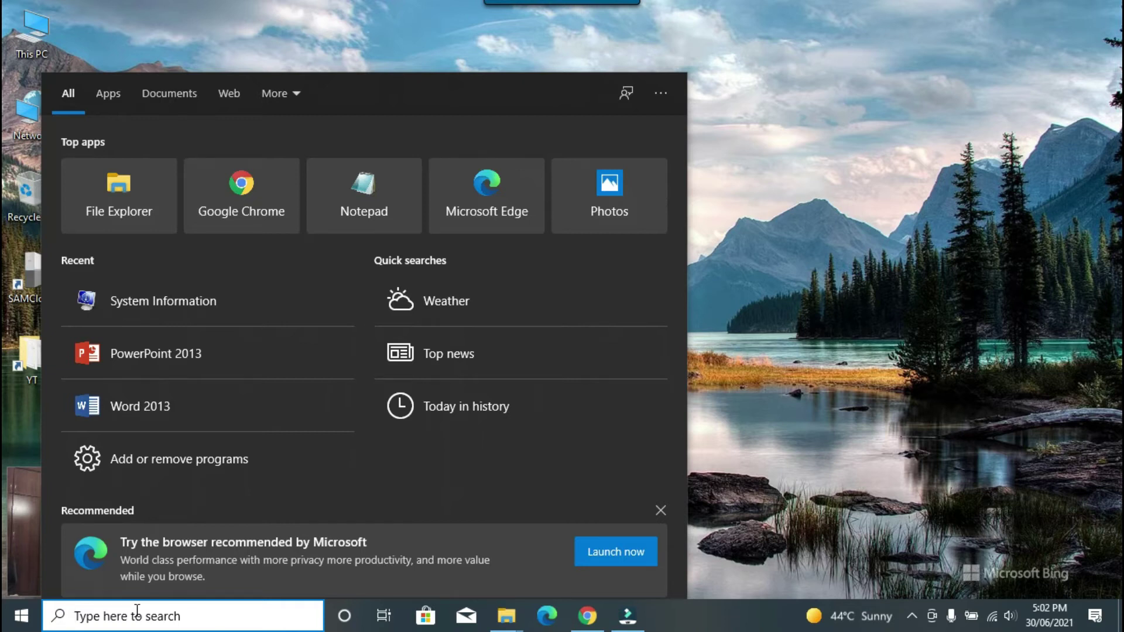
type("program")
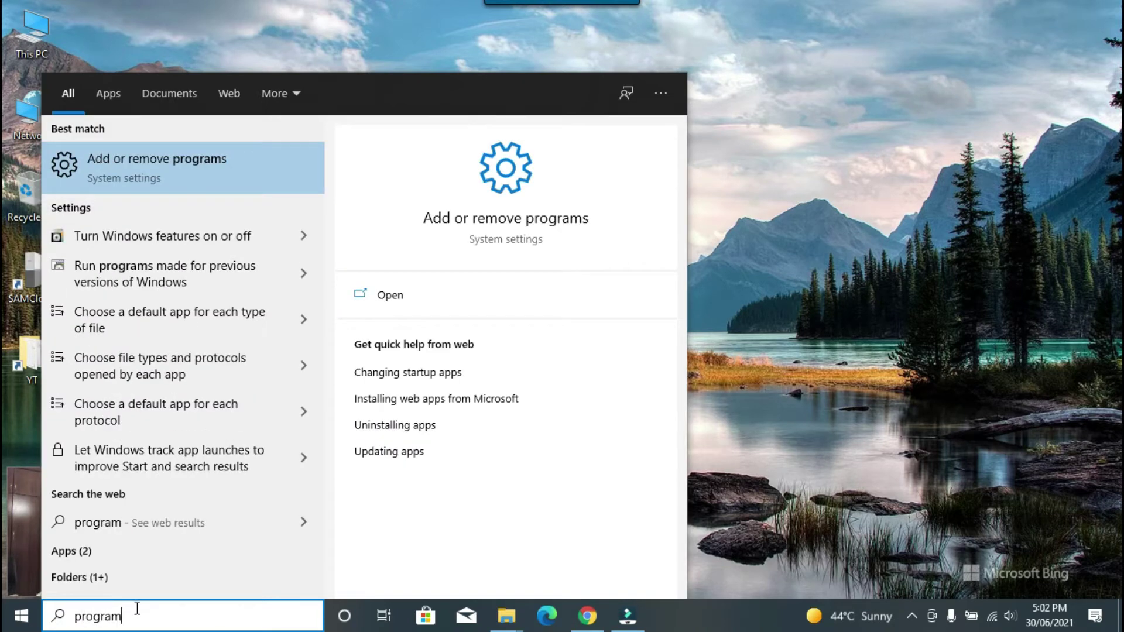
left_click(190, 239)
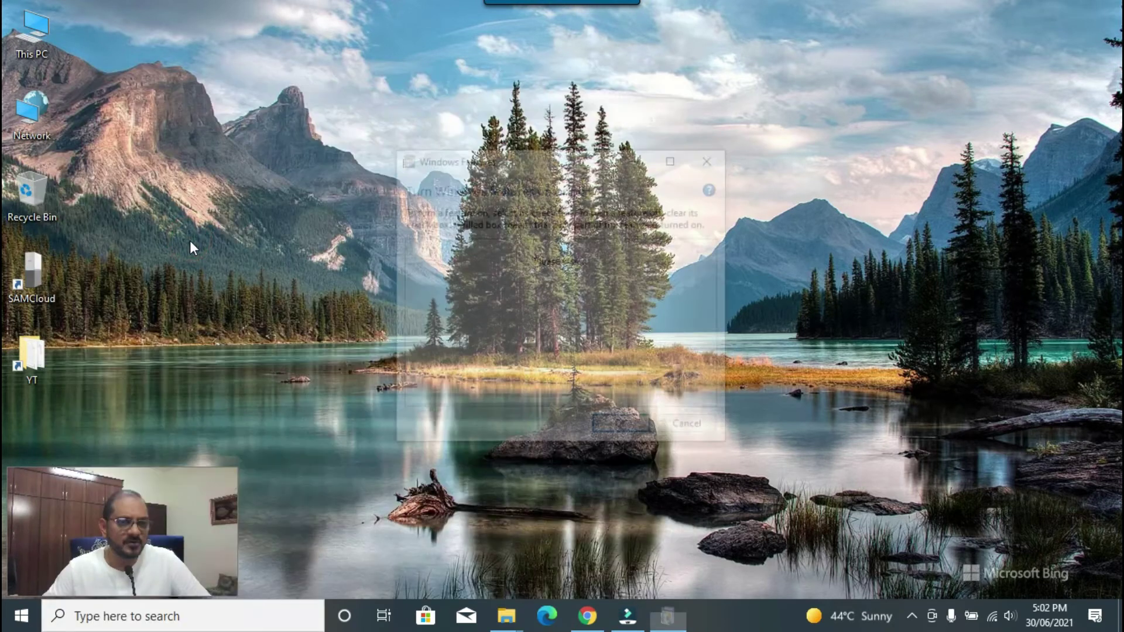
left_click_drag(557, 168, 450, 62)
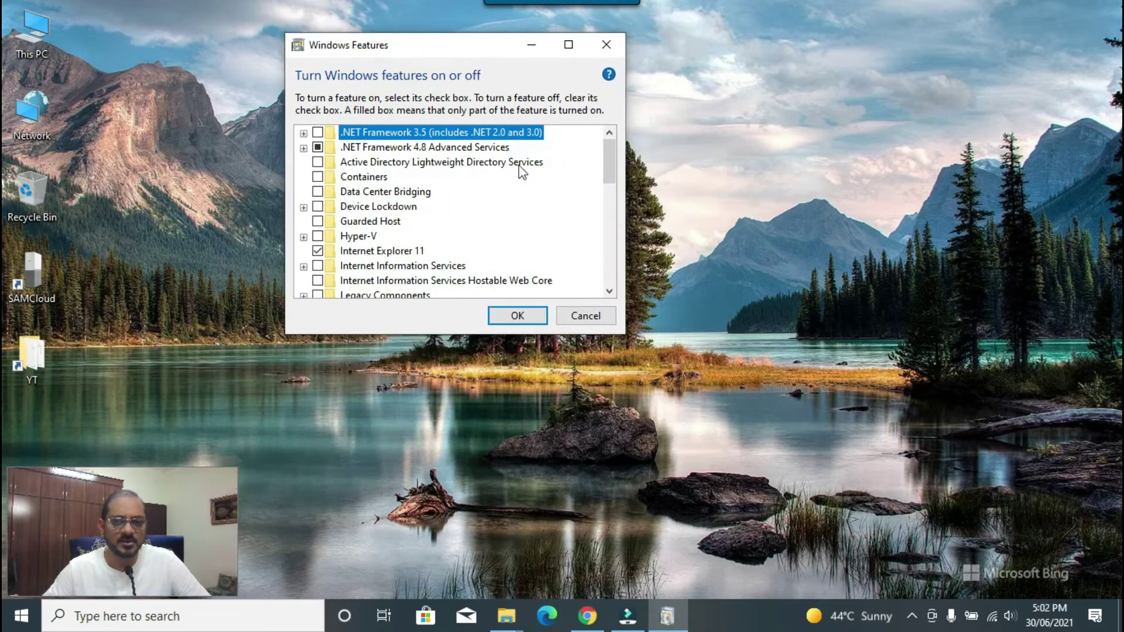
left_click_drag(626, 334, 867, 458)
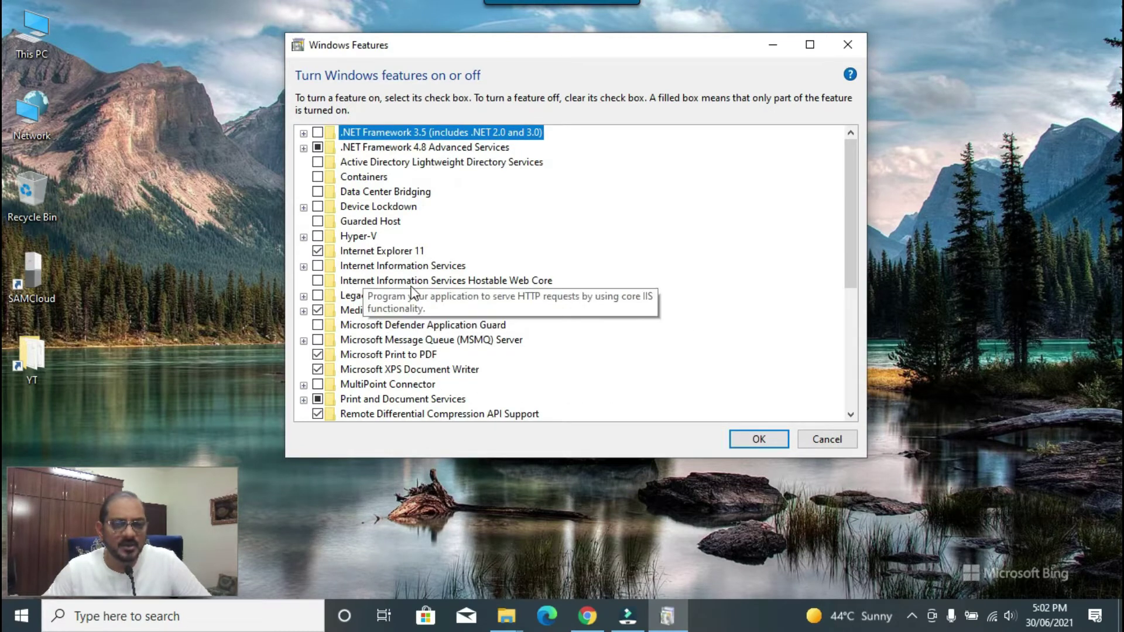
Turn on the Hyper-V feature, including its management tools and platform, and apply the change
left_click(304, 237)
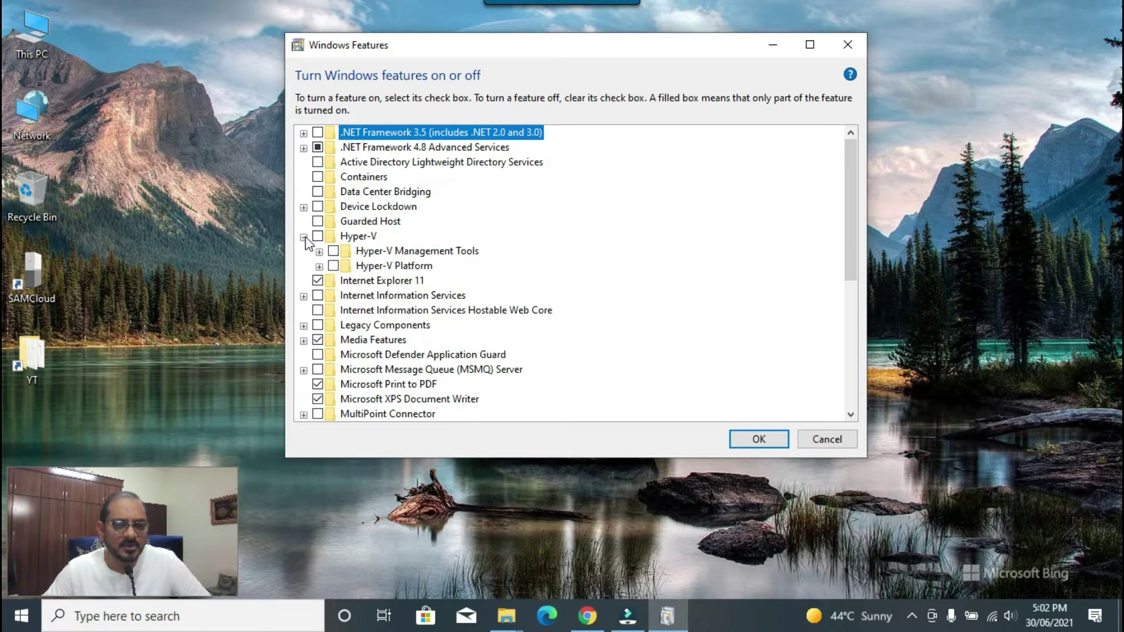
left_click(317, 236)
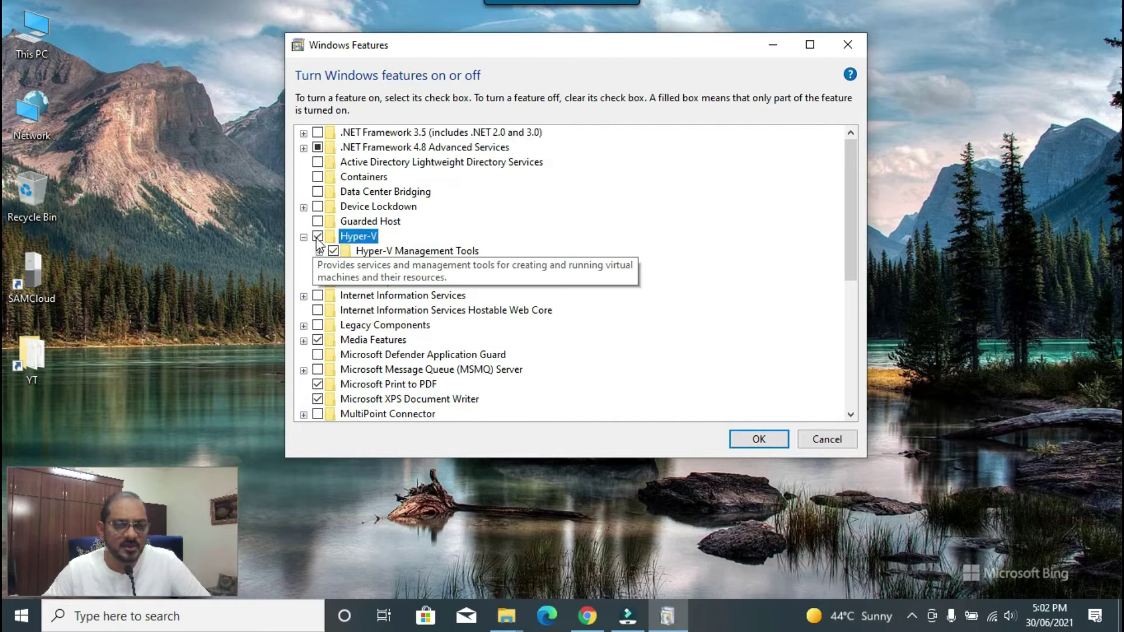
left_click(768, 442)
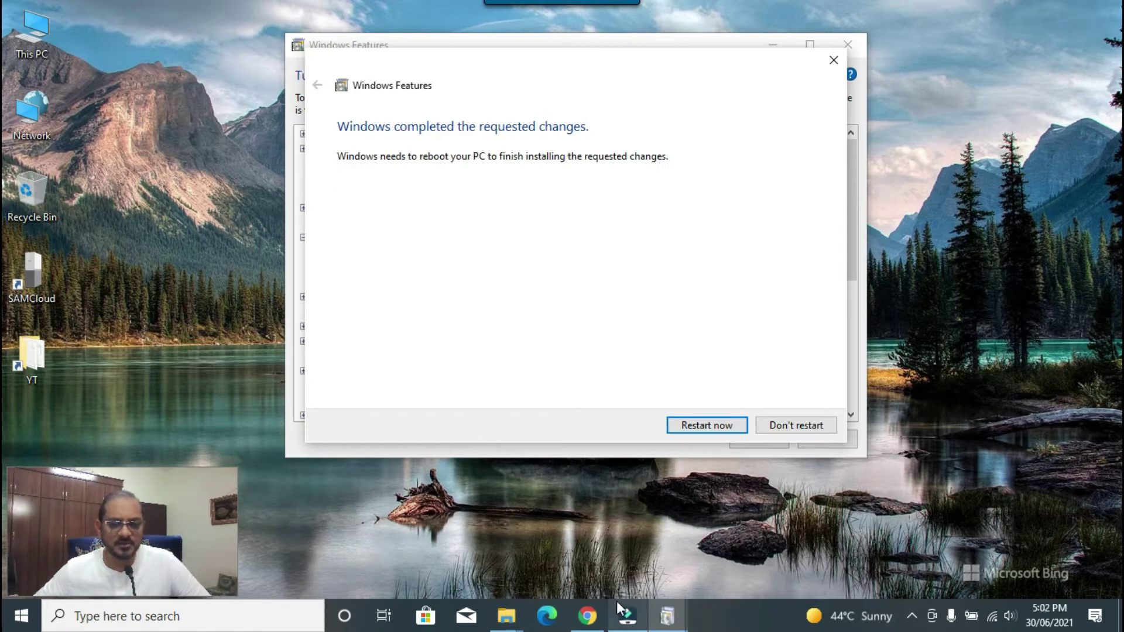
mouse_move(634, 627)
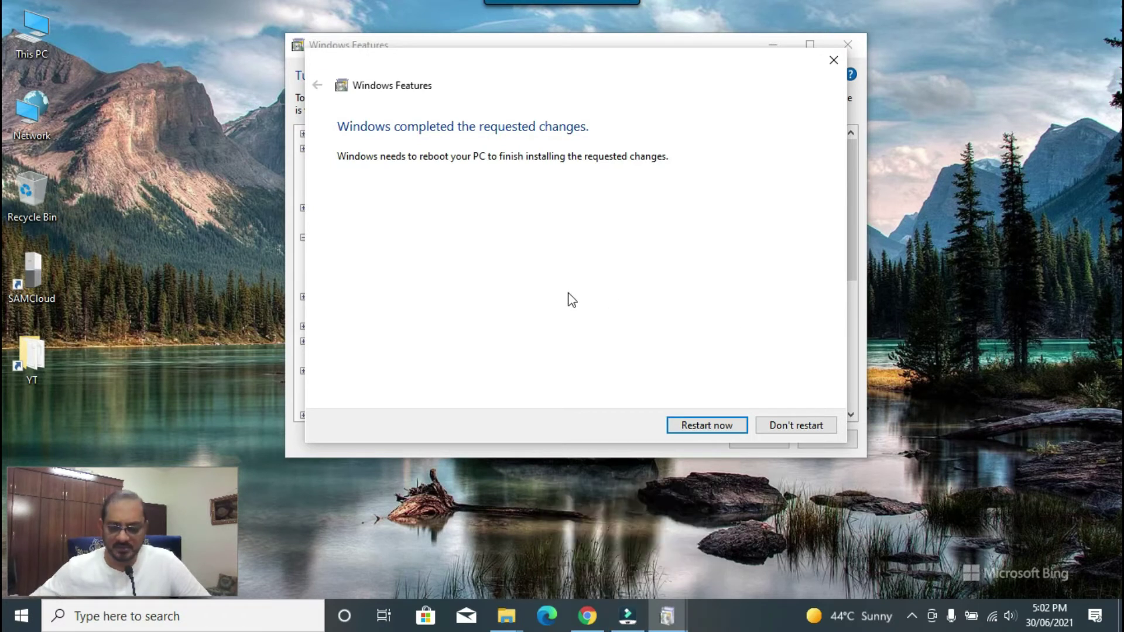
key("alt")
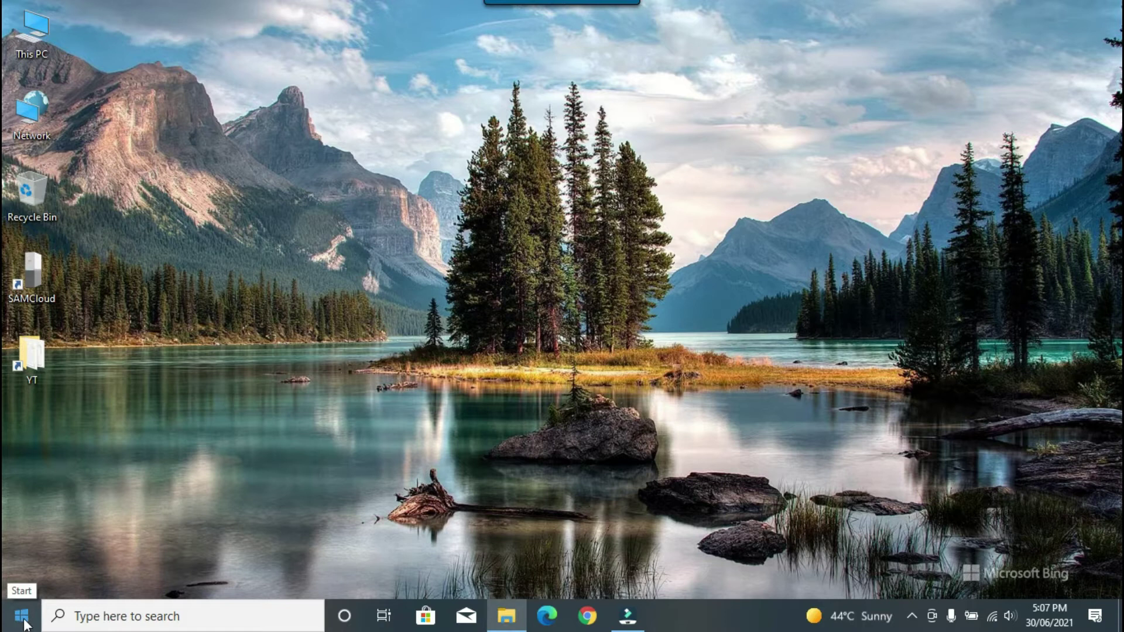
Look through the installed apps list, including the contents of the Windows Administrative Tools and Windows Accessories folders
left_click(23, 618)
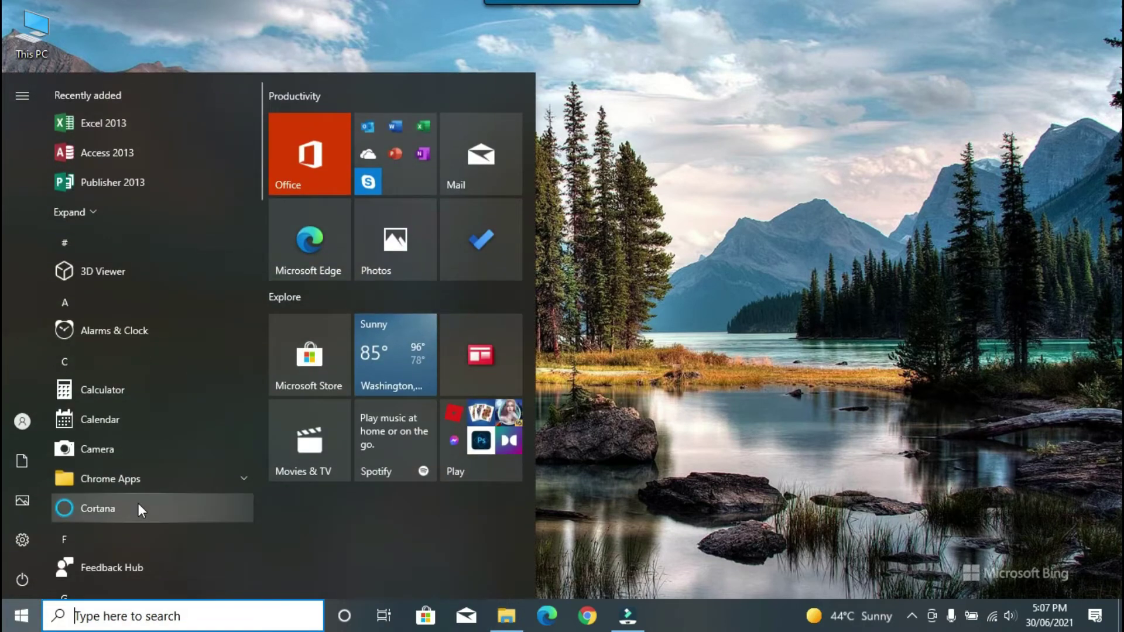
scroll(138, 504, "down", 3)
scroll(138, 503, "down", 3)
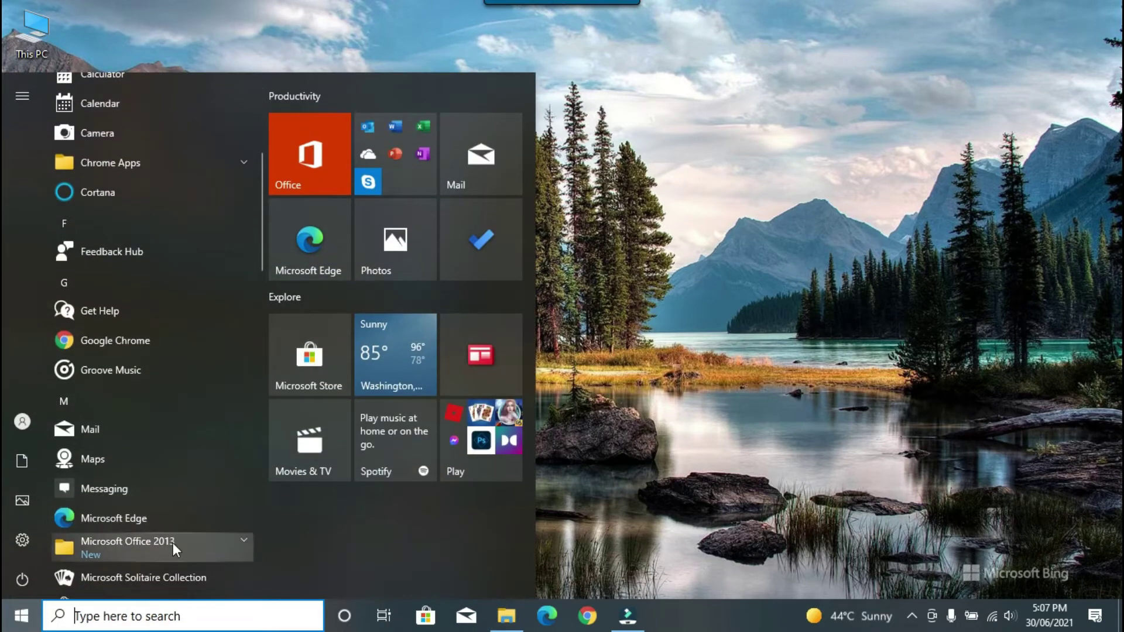
scroll(173, 538, "down", 2)
scroll(173, 542, "down", 10)
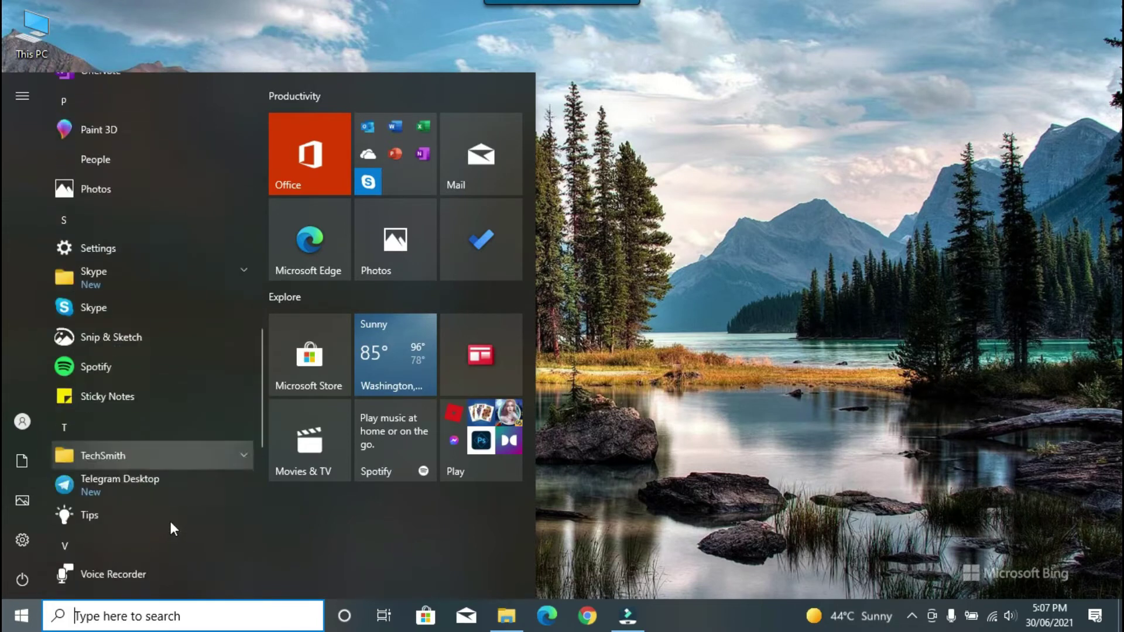
scroll(170, 521, "down", 5)
left_click(217, 161)
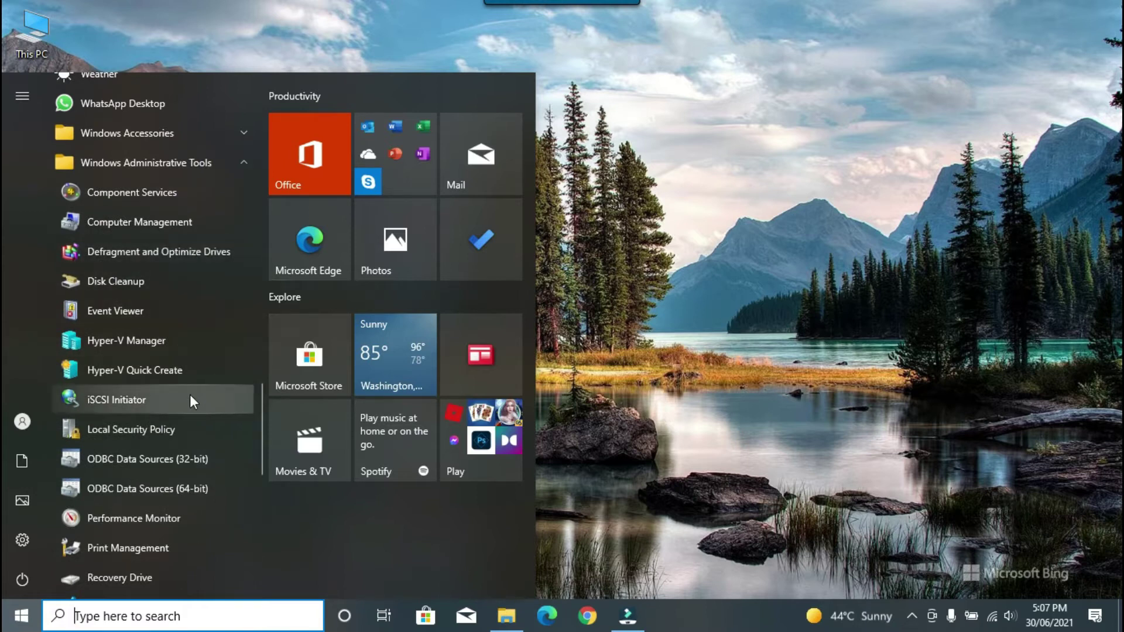
scroll(189, 395, "down", 3)
scroll(191, 396, "down", 7)
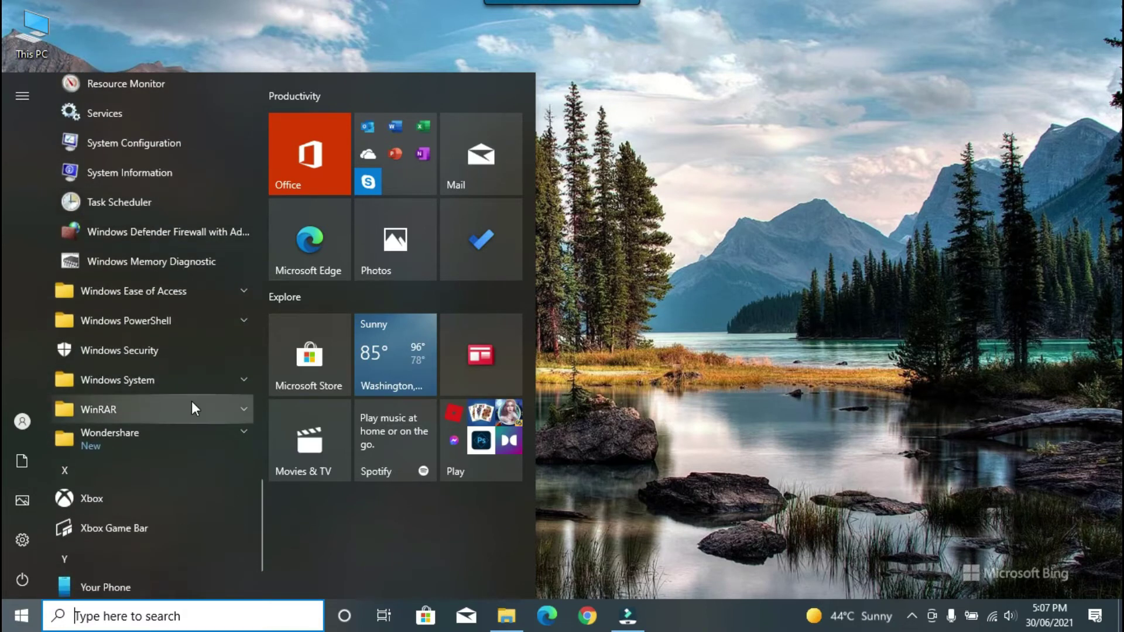
scroll(216, 399, "up", 4)
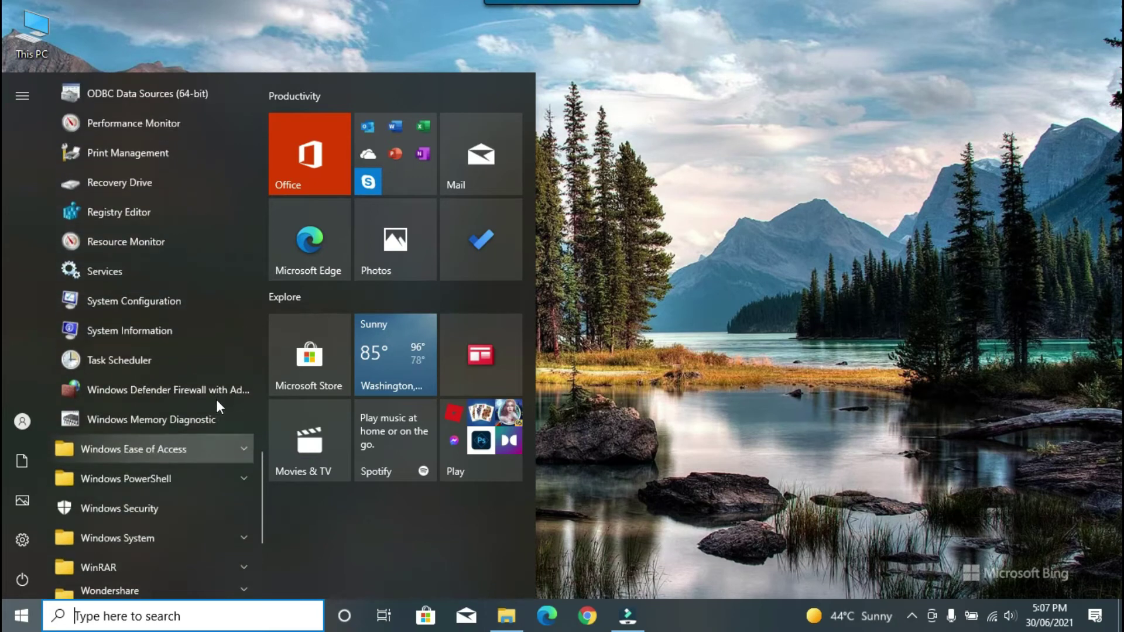
scroll(217, 397, "up", 7)
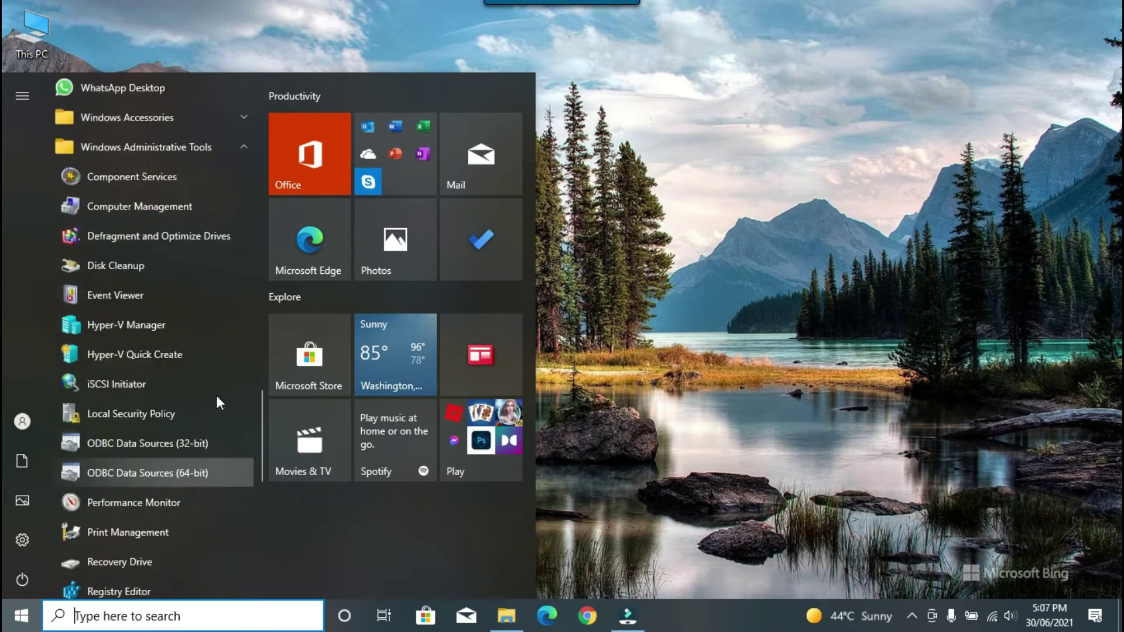
left_click(181, 240)
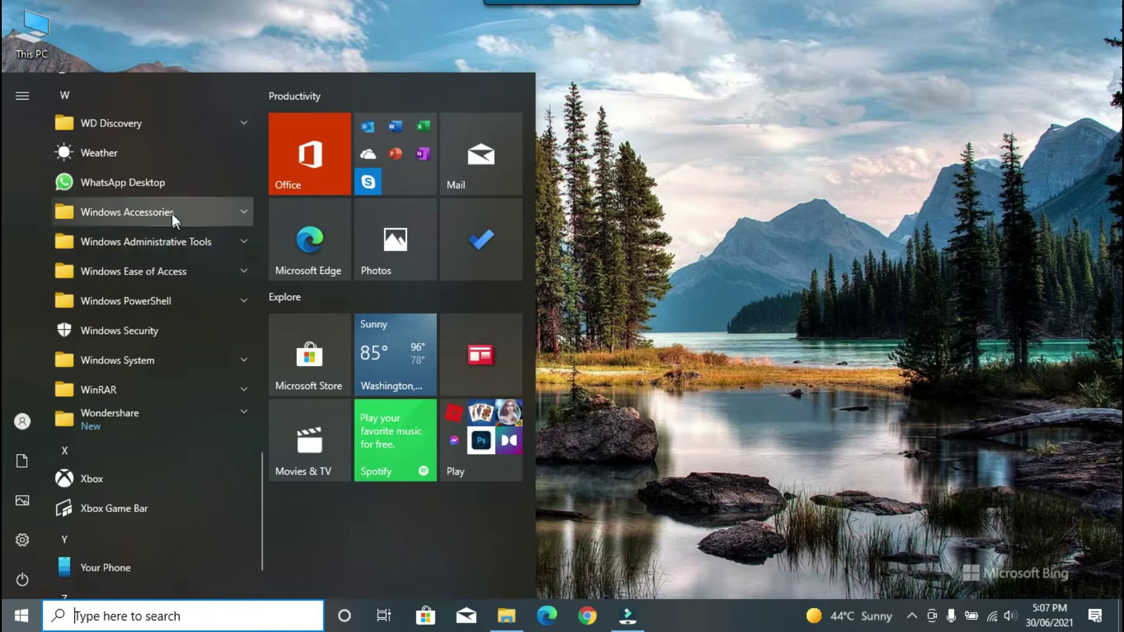
left_click(190, 225)
scroll(194, 275, "down", 2)
scroll(197, 296, "down", 2)
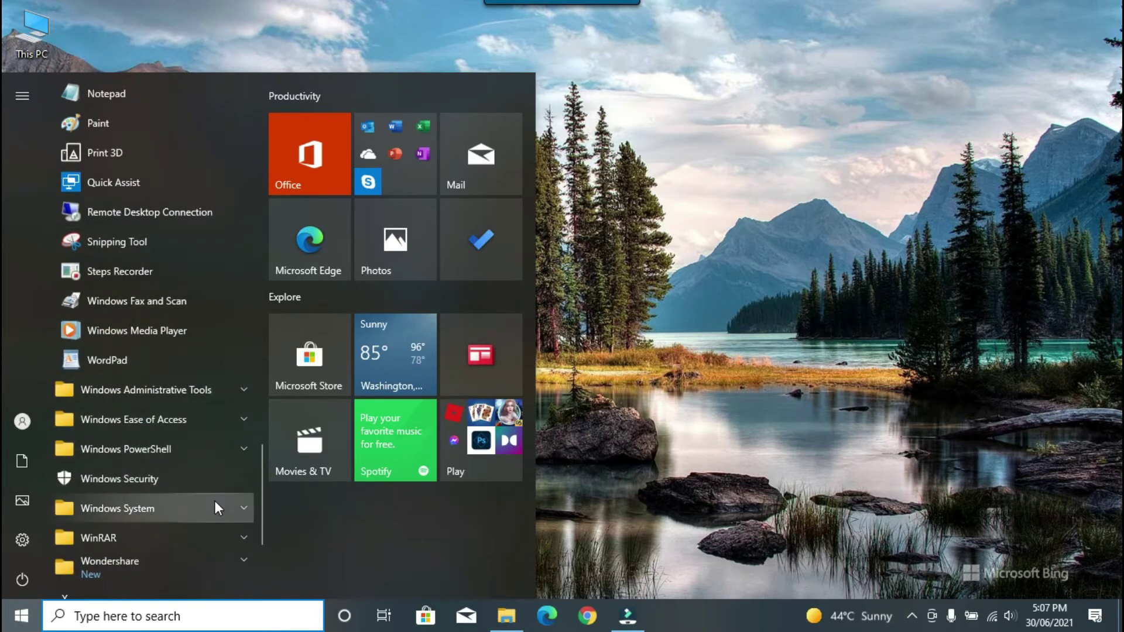
Open Hyper-V Manager from Windows Administrative Tools in a maximized window and select the SA-LAPTOP server
left_click(232, 389)
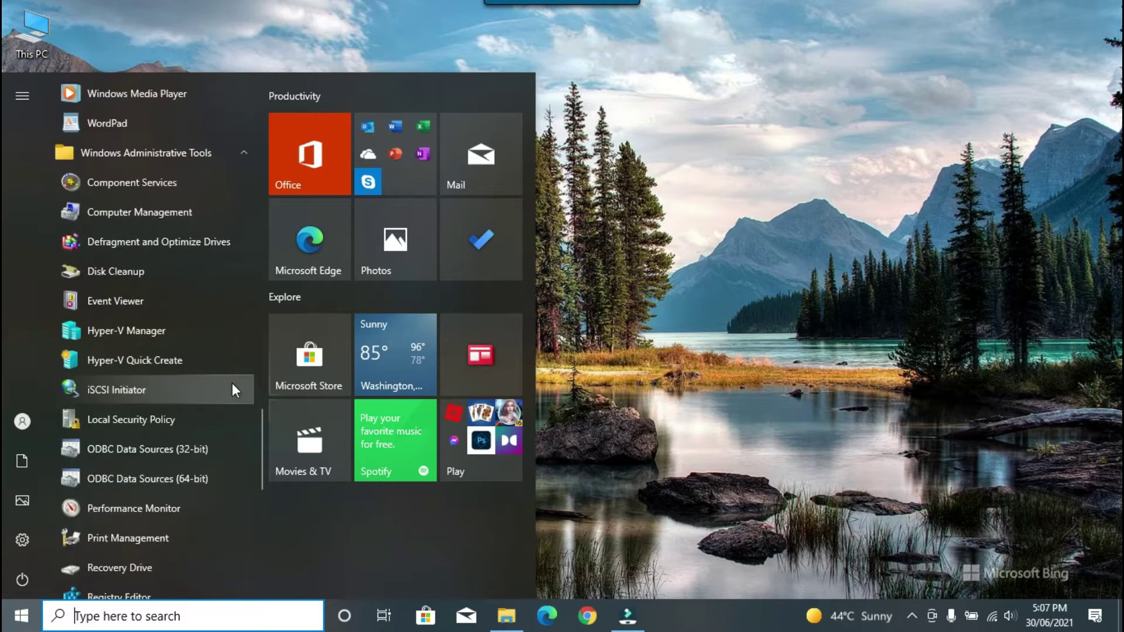
left_click(911, 616)
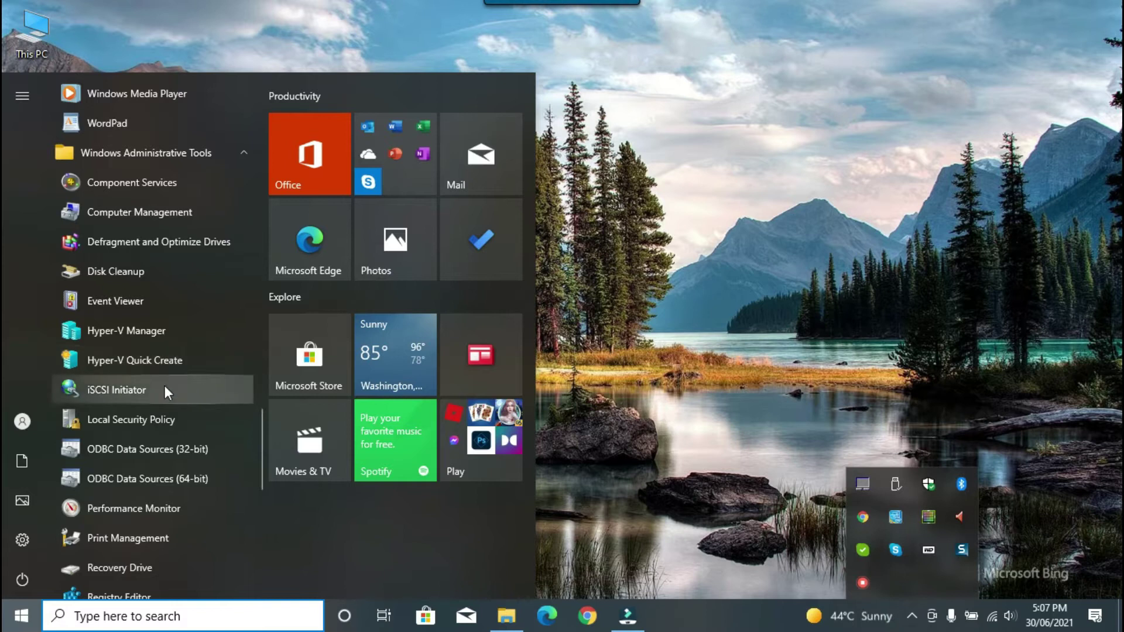
left_click(154, 332)
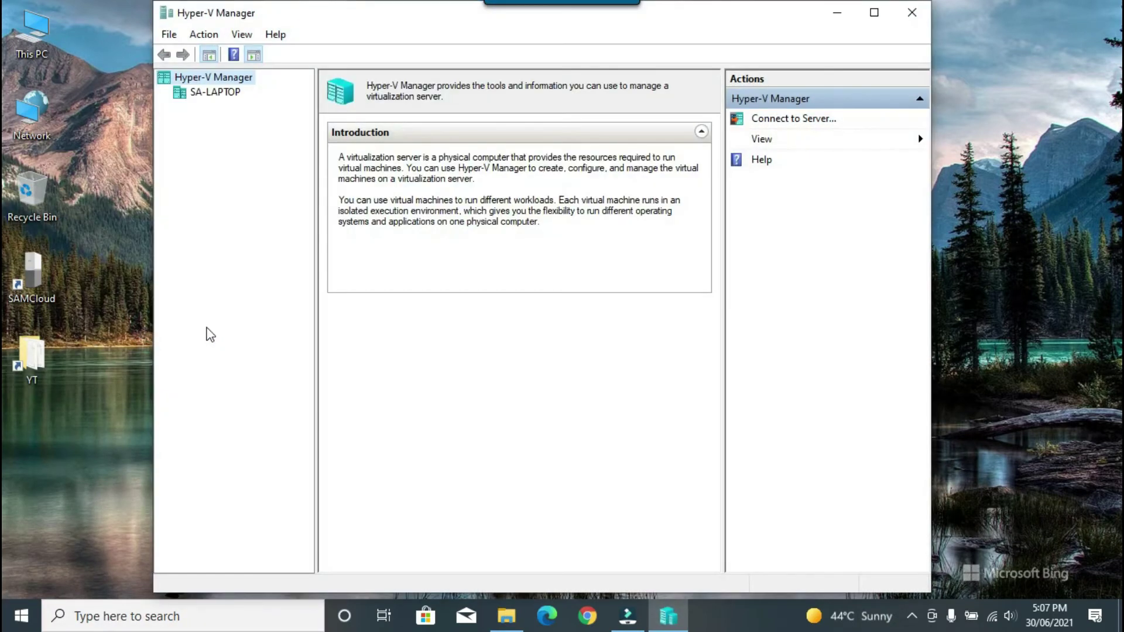
double_click(701, 20)
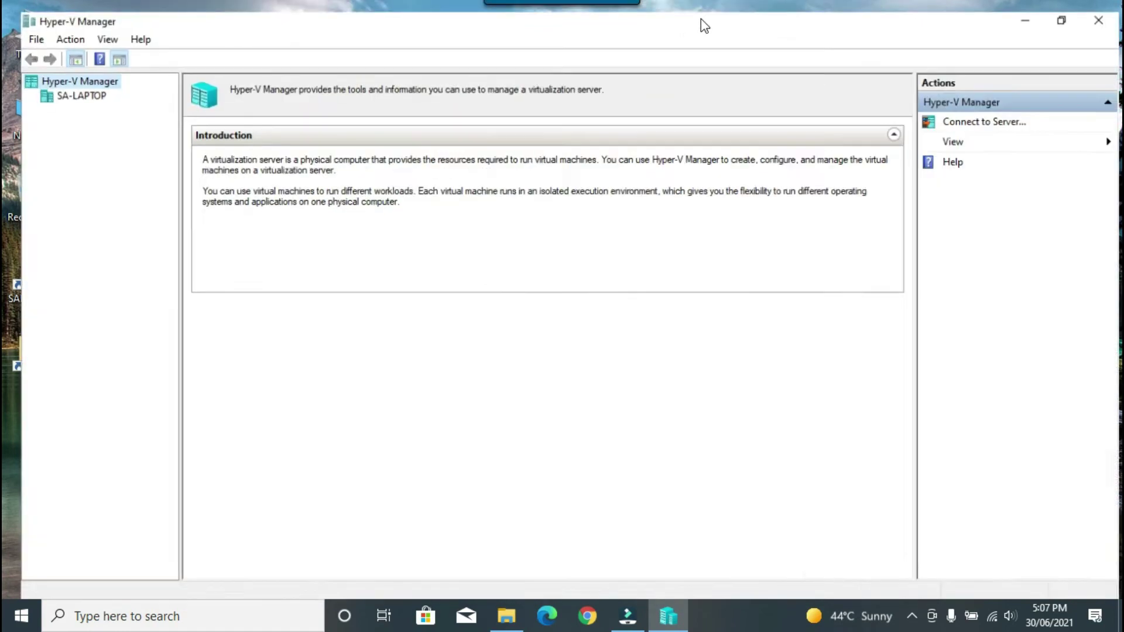
left_click(65, 87)
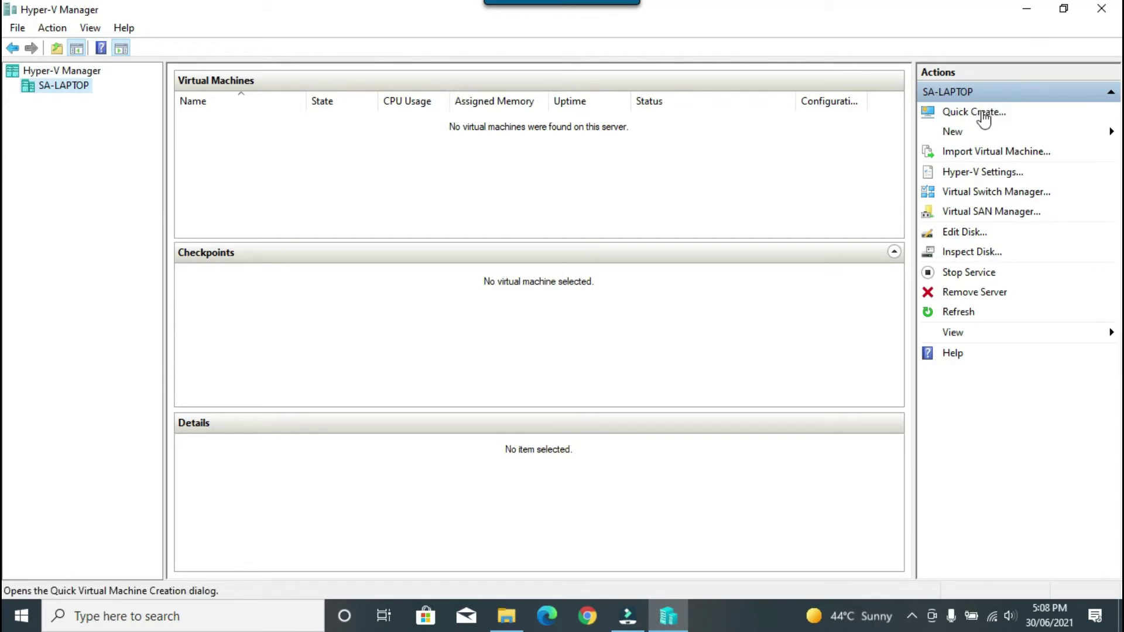
Start creating a new virtual machine on SA-LAPTOP and continue past the wizard's introduction page
left_click(972, 133)
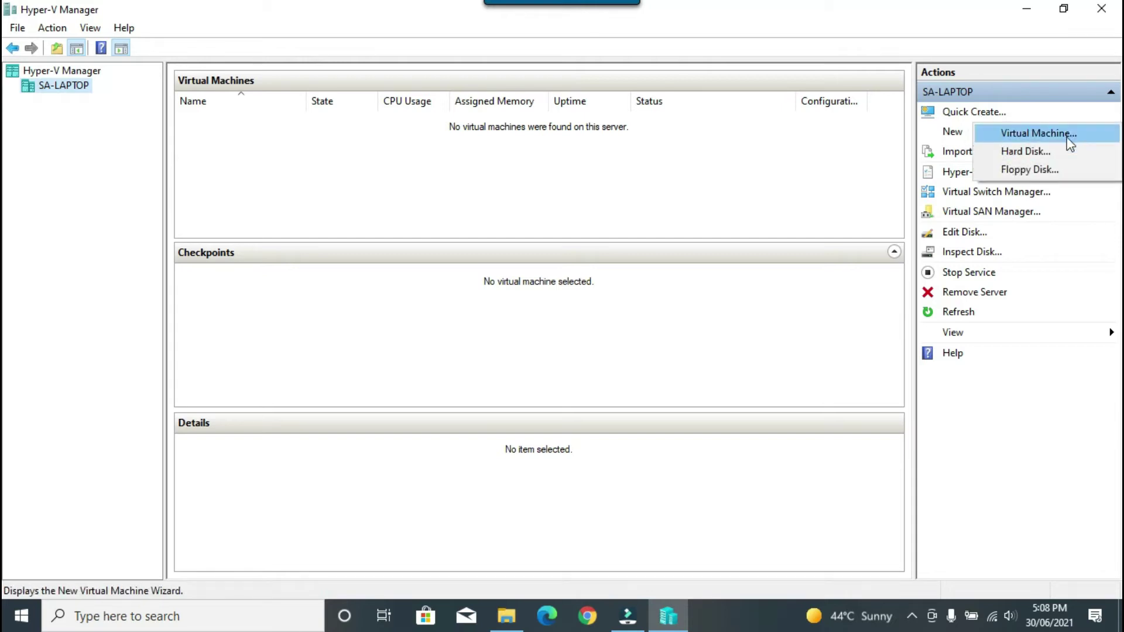
left_click(1002, 454)
left_click(982, 133)
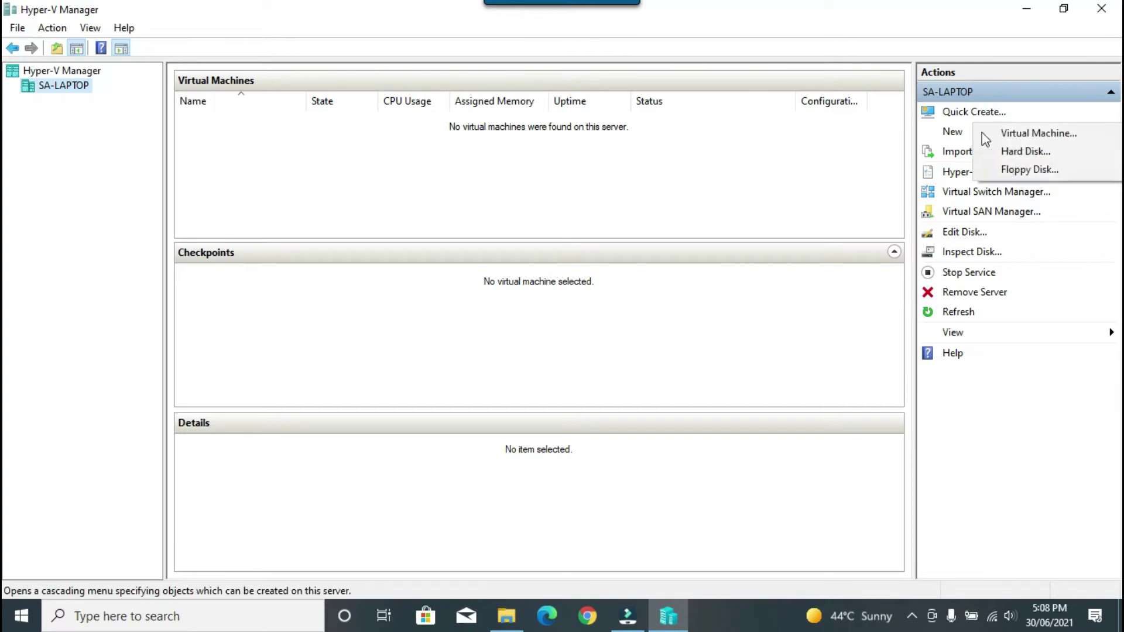
left_click(1024, 136)
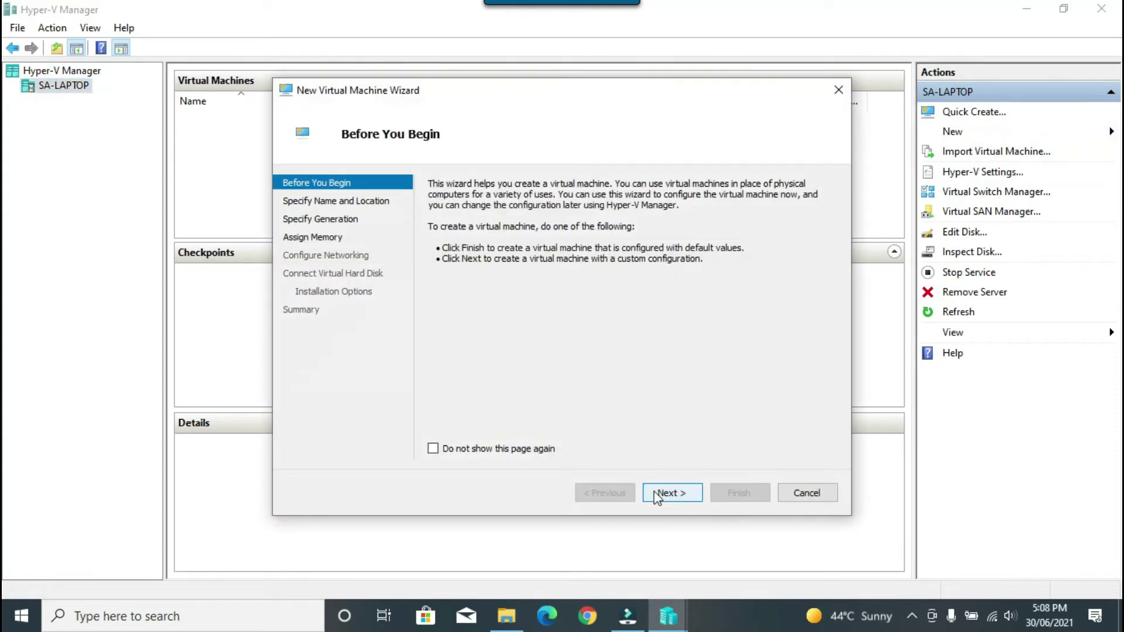
left_click(666, 498)
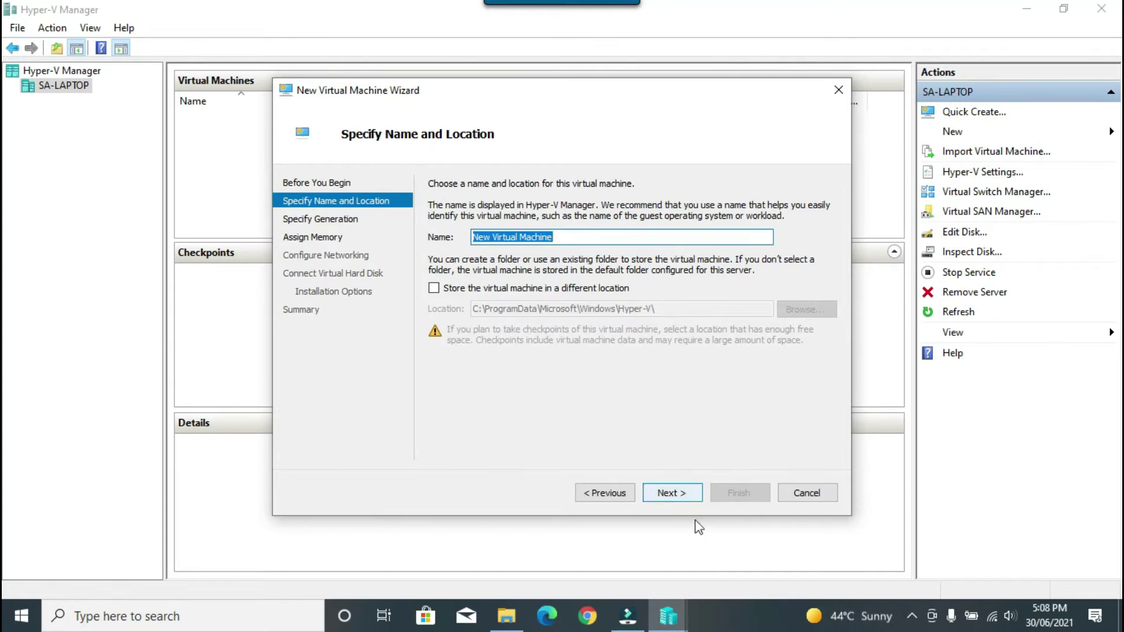
Store the virtual machine in a different location, E:\Hyper-V\, and make it a Generation 2 machine
left_click(533, 290)
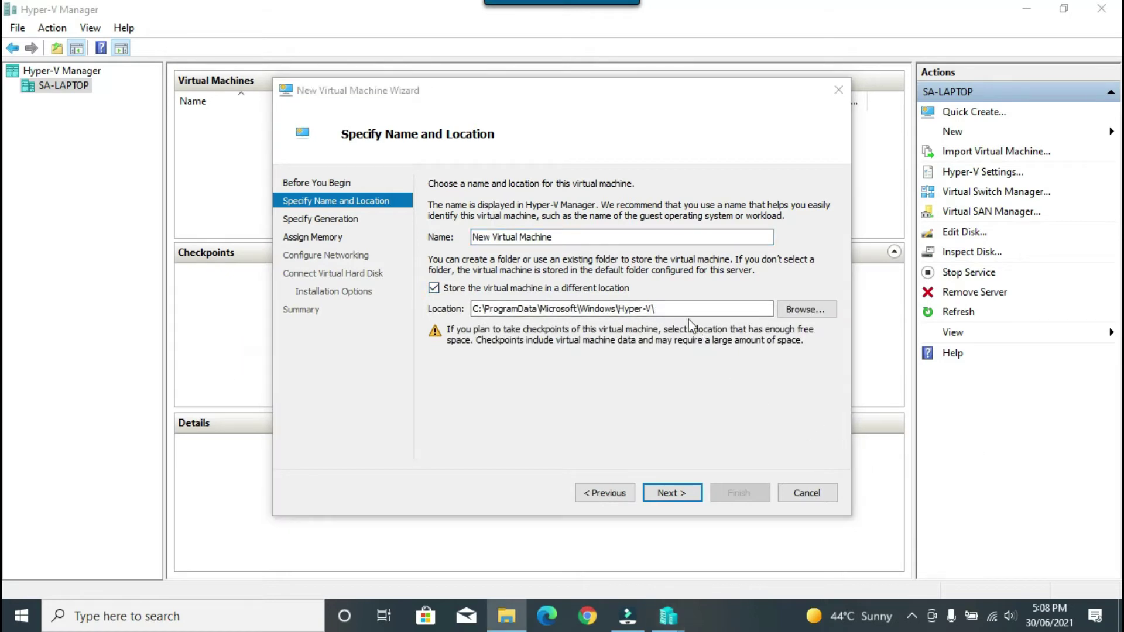
left_click(653, 309)
left_click_drag(618, 309, 432, 314)
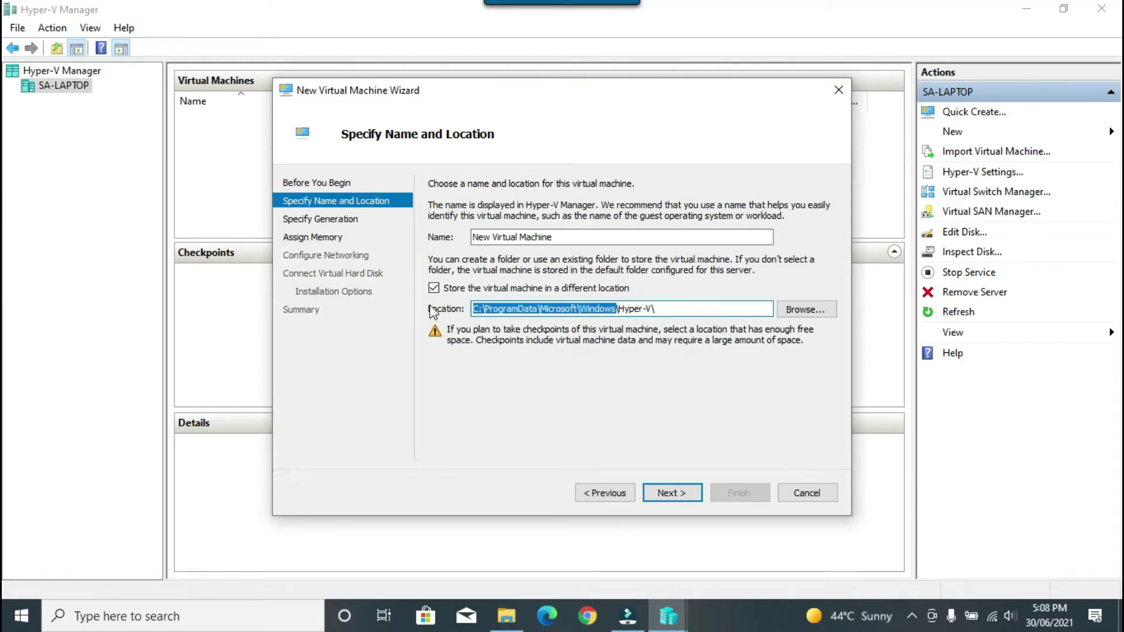
type("E:")
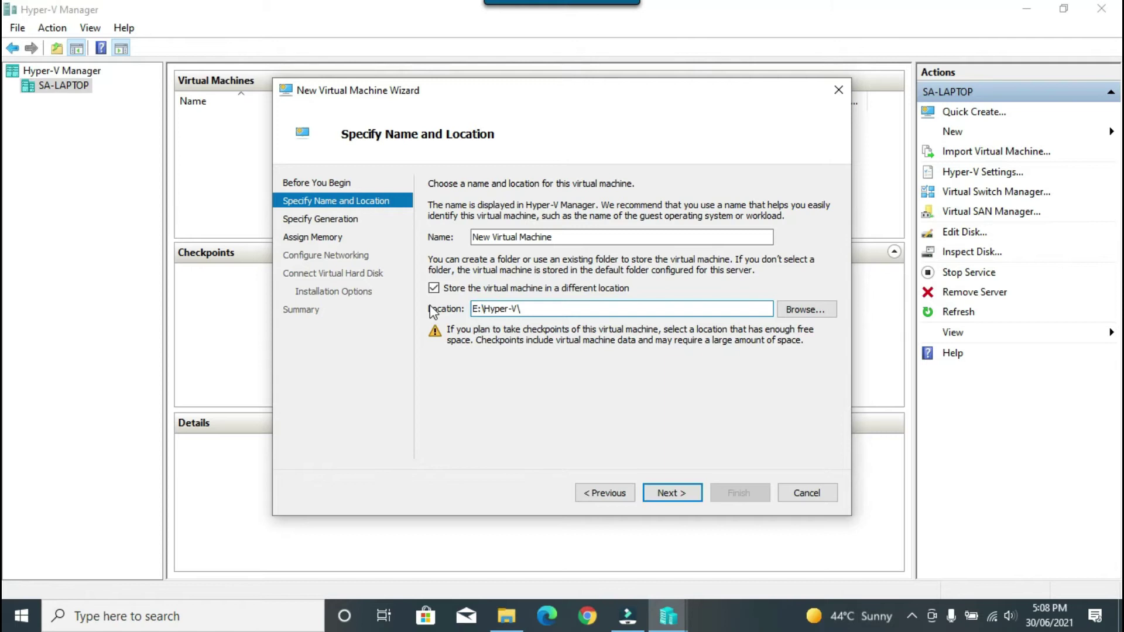
key("ctrl+a")
left_click(673, 496)
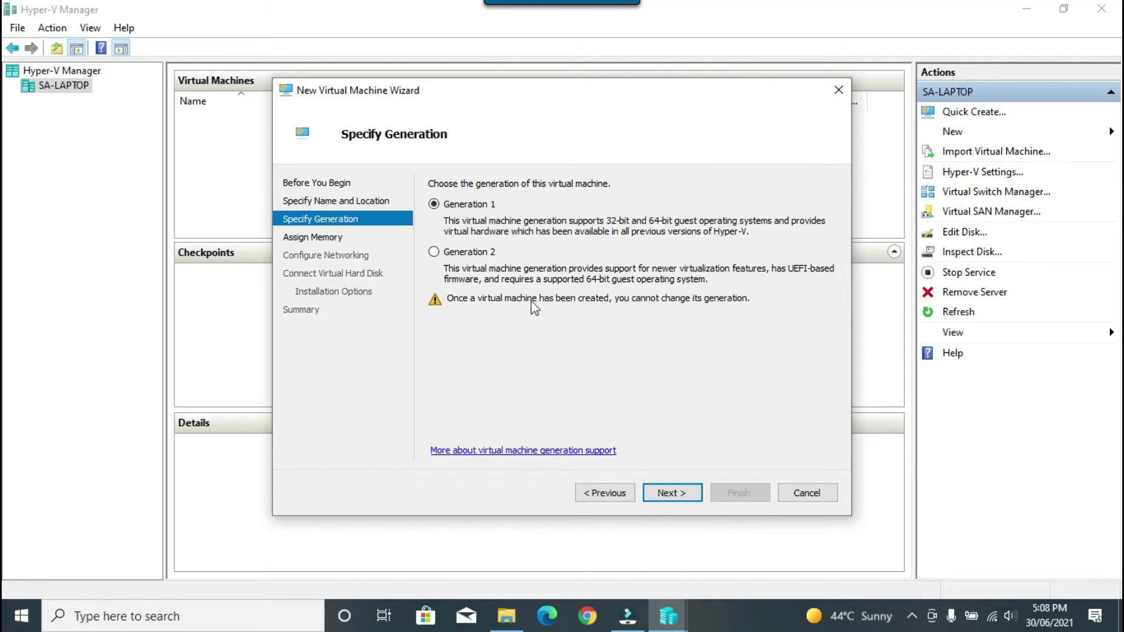
left_click(475, 255)
left_click(671, 500)
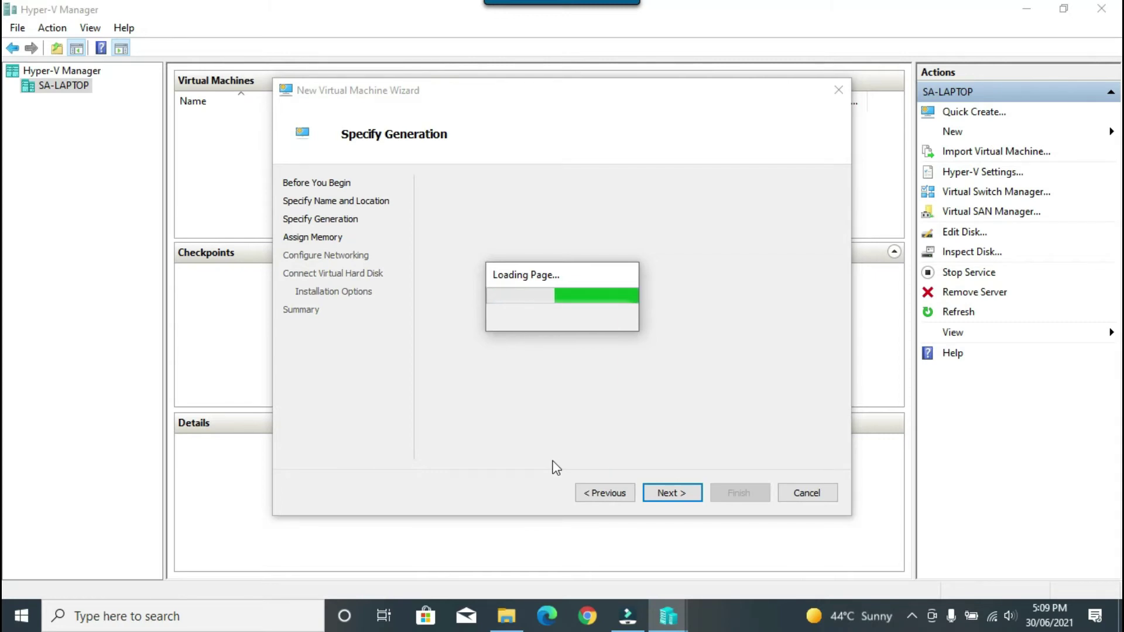
left_click(911, 615)
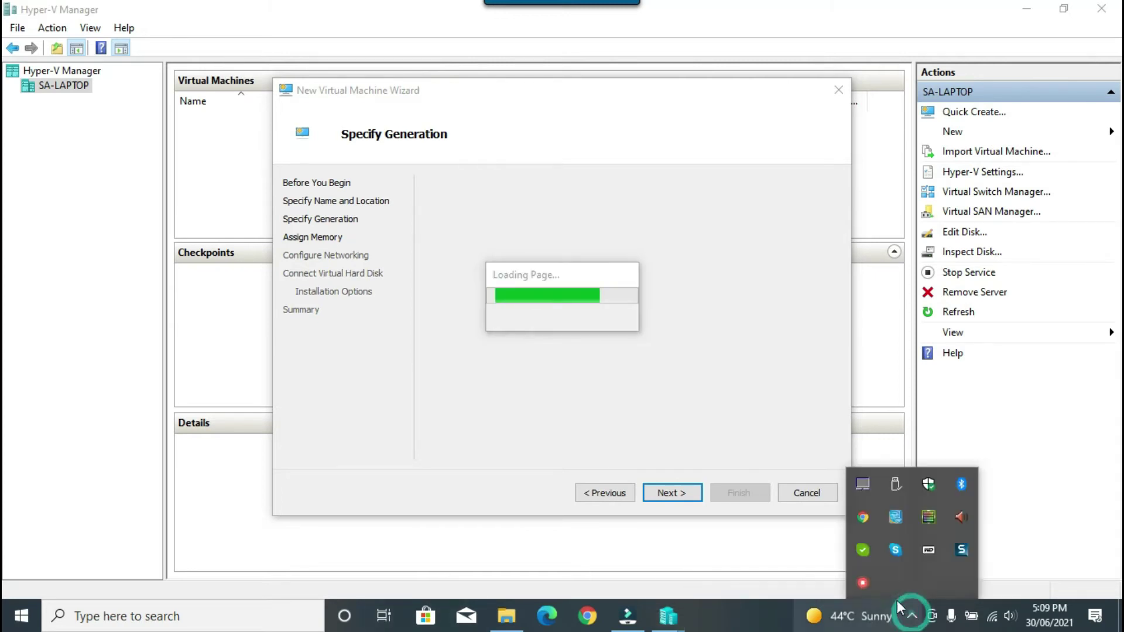
left_click(864, 583)
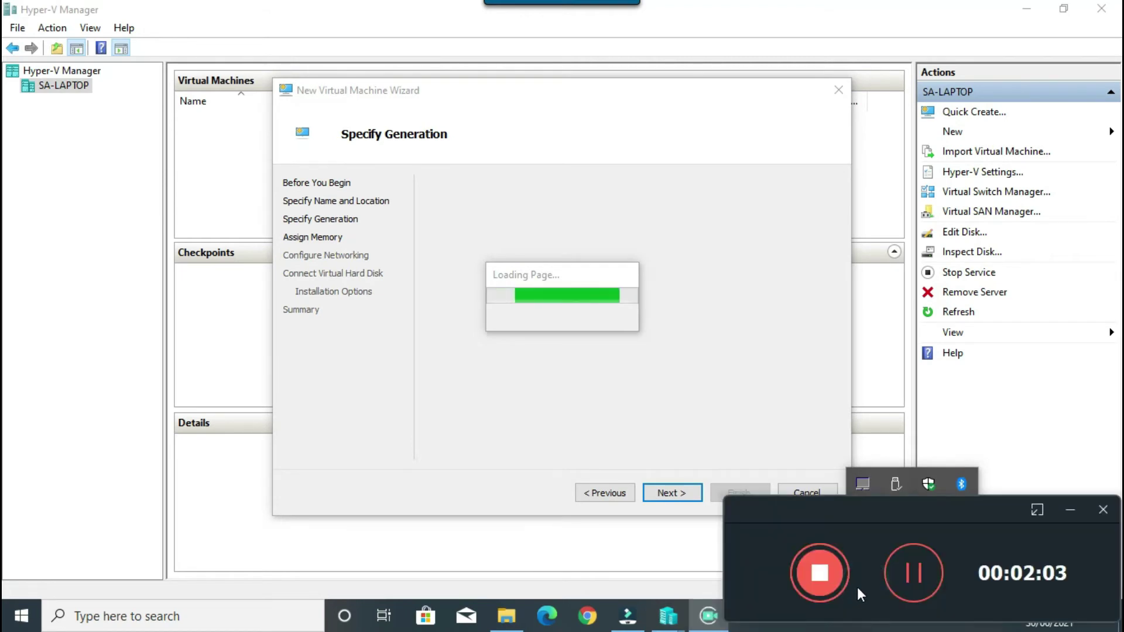
left_click(902, 573)
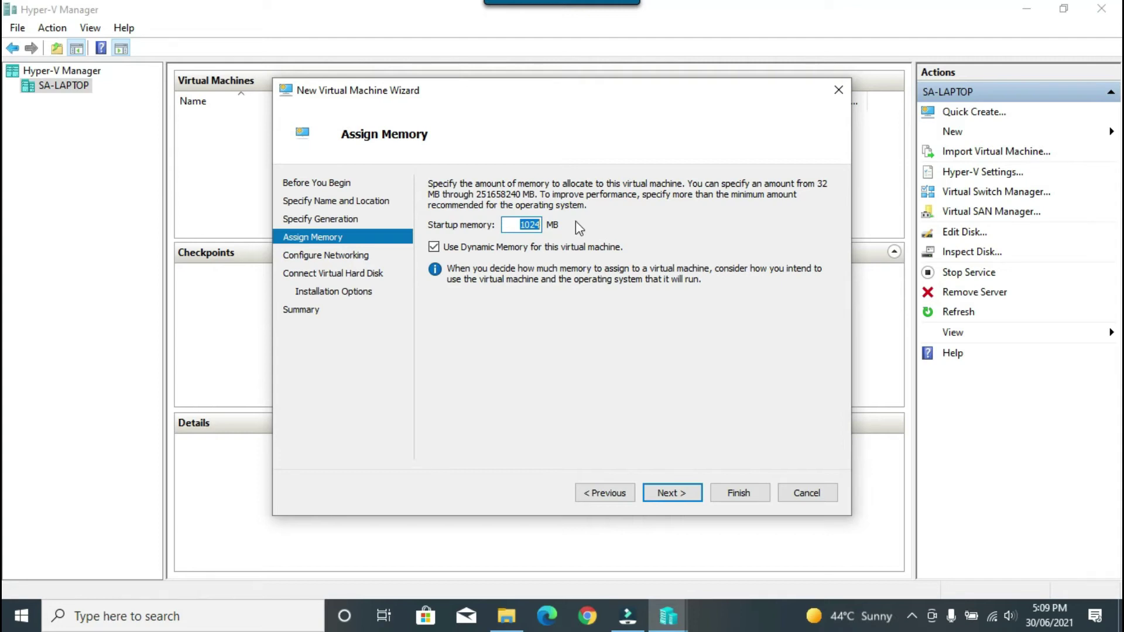
Assign 12000 MB of startup memory to the virtual machine and continue to the networking page
type("12000")
left_click(501, 251)
left_click_drag(507, 225, 614, 225)
left_click(683, 495)
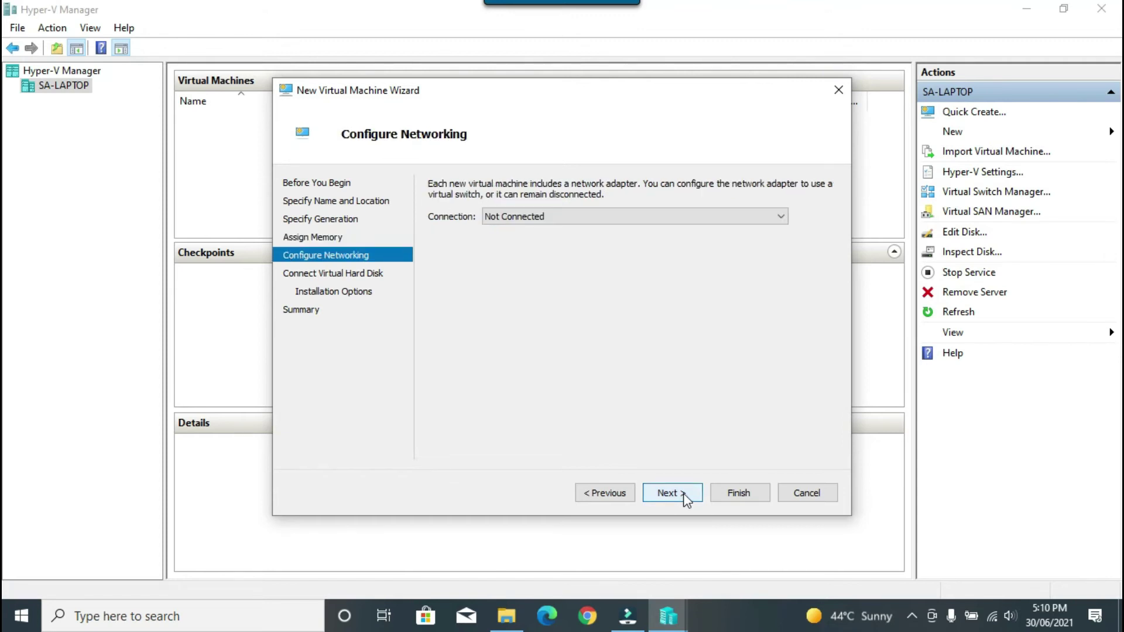
Connect the virtual machine's network adapter to Default Switch and continue to the virtual hard disk page
left_click(572, 221)
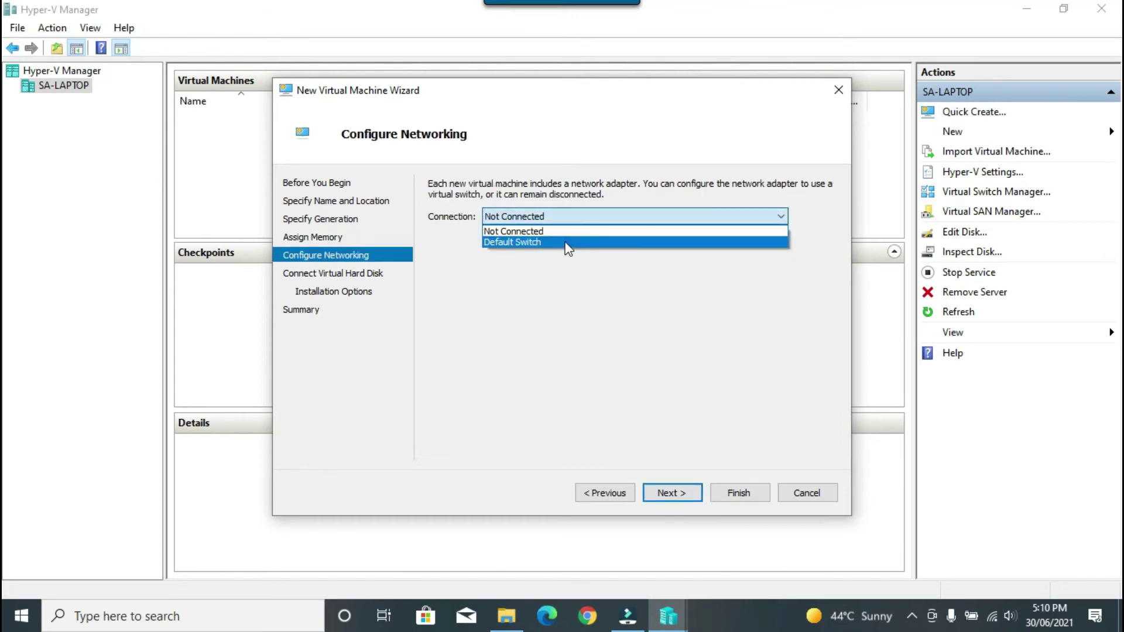
left_click(566, 243)
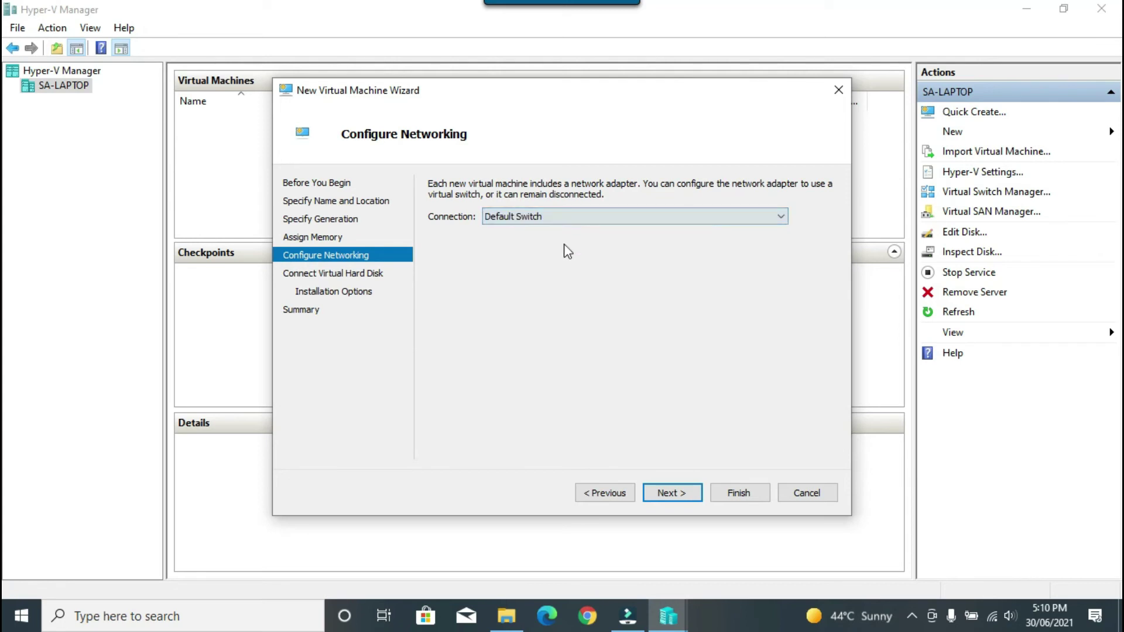
left_click(665, 493)
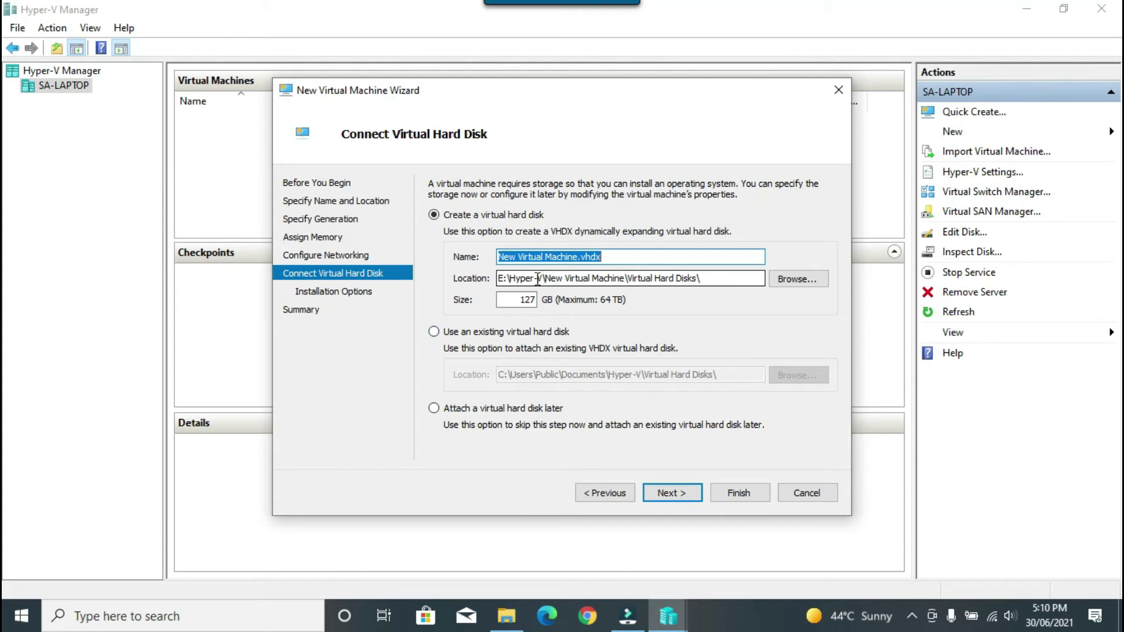
Set the size of the new virtual hard disk to 40 GB and continue to the installation options
left_click_drag(542, 278, 701, 282)
double_click(519, 300)
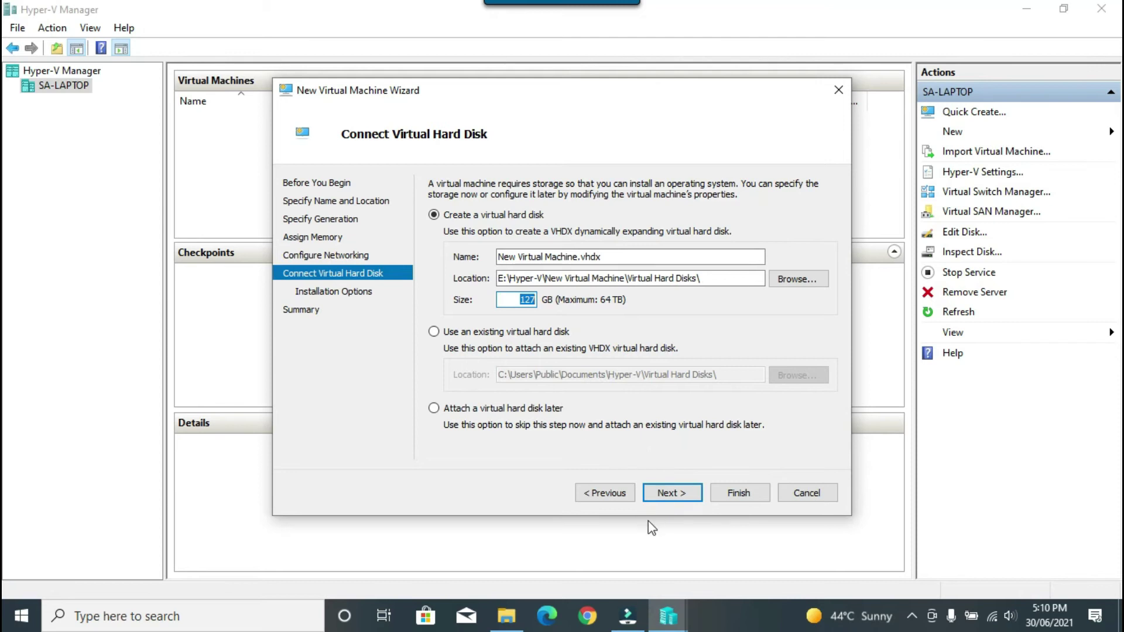
type("40")
left_click(671, 495)
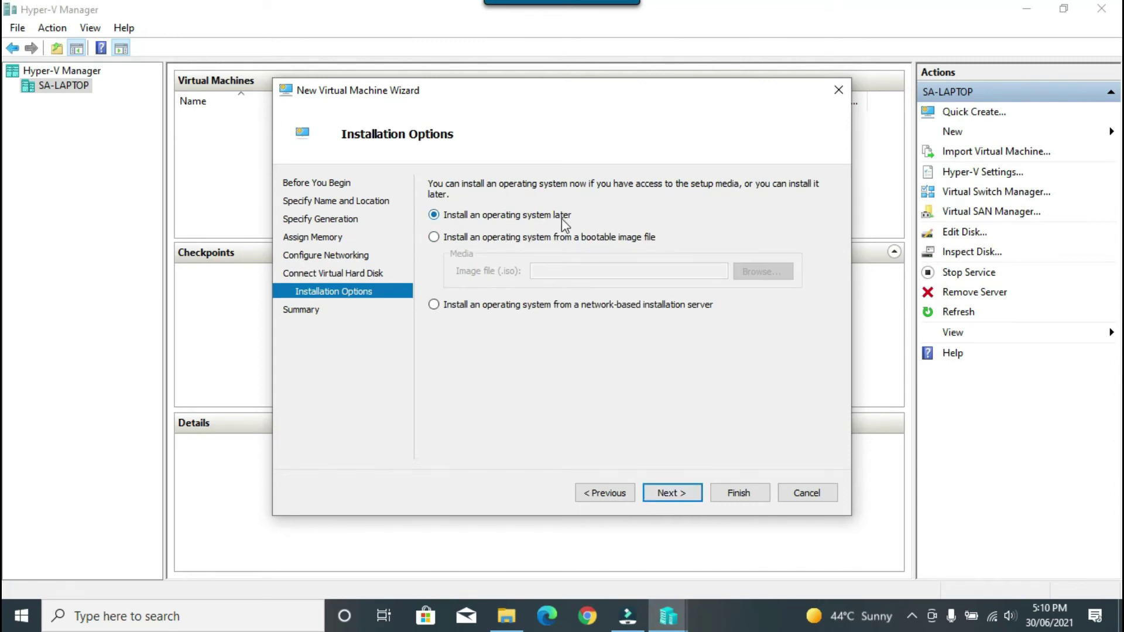
left_click(575, 240)
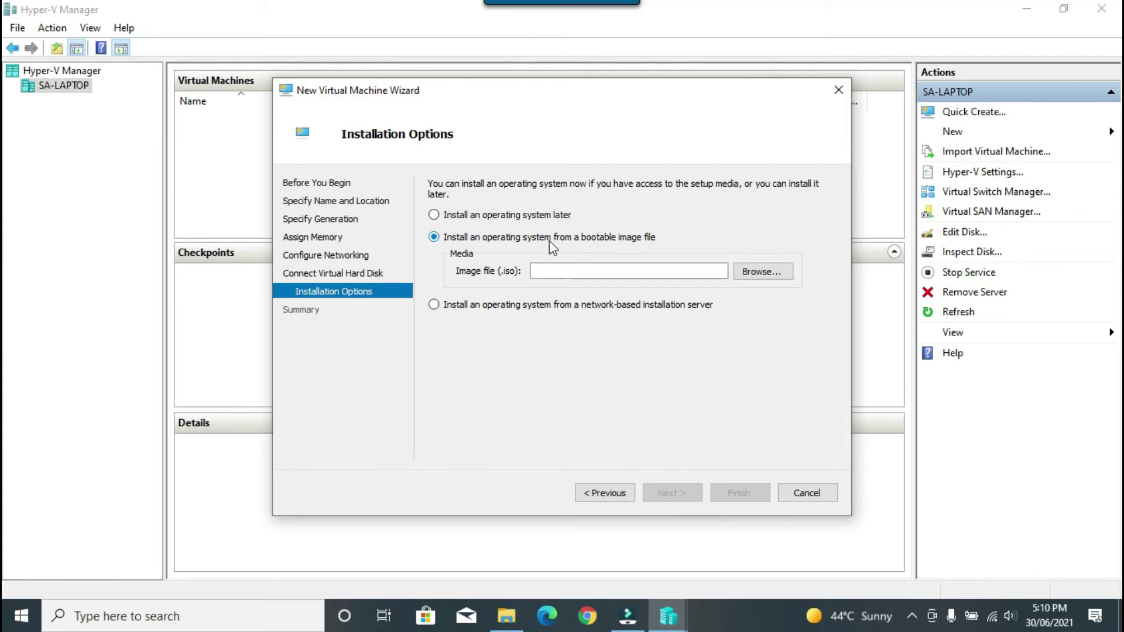
left_click(650, 269)
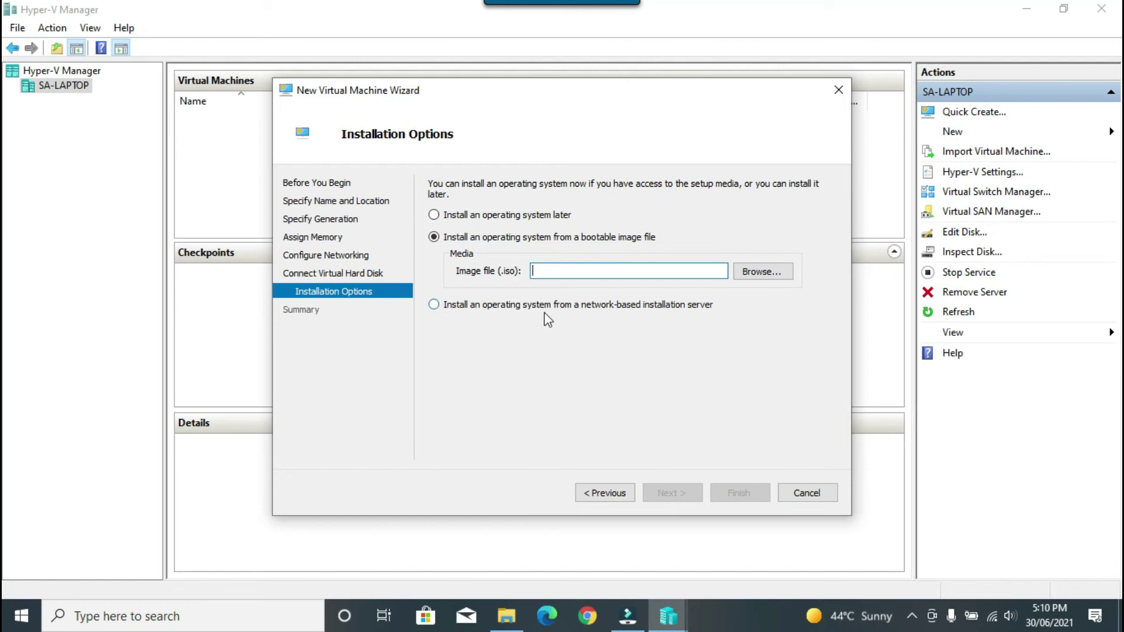
left_click(524, 217)
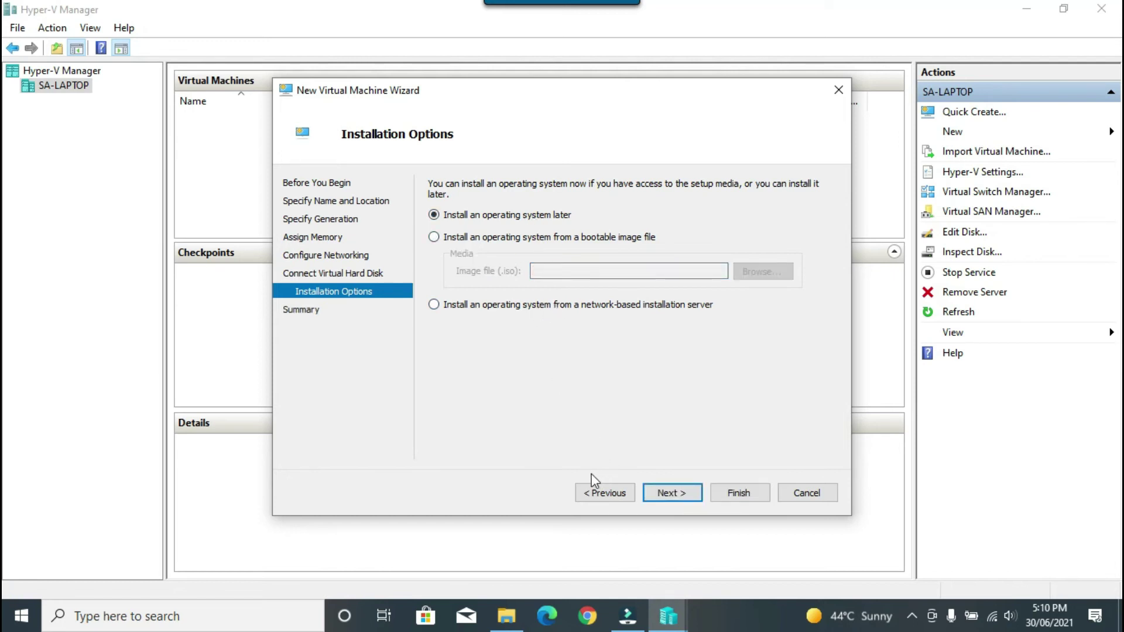
Accept the installation options, review the summary, and create the virtual machine
left_click(671, 495)
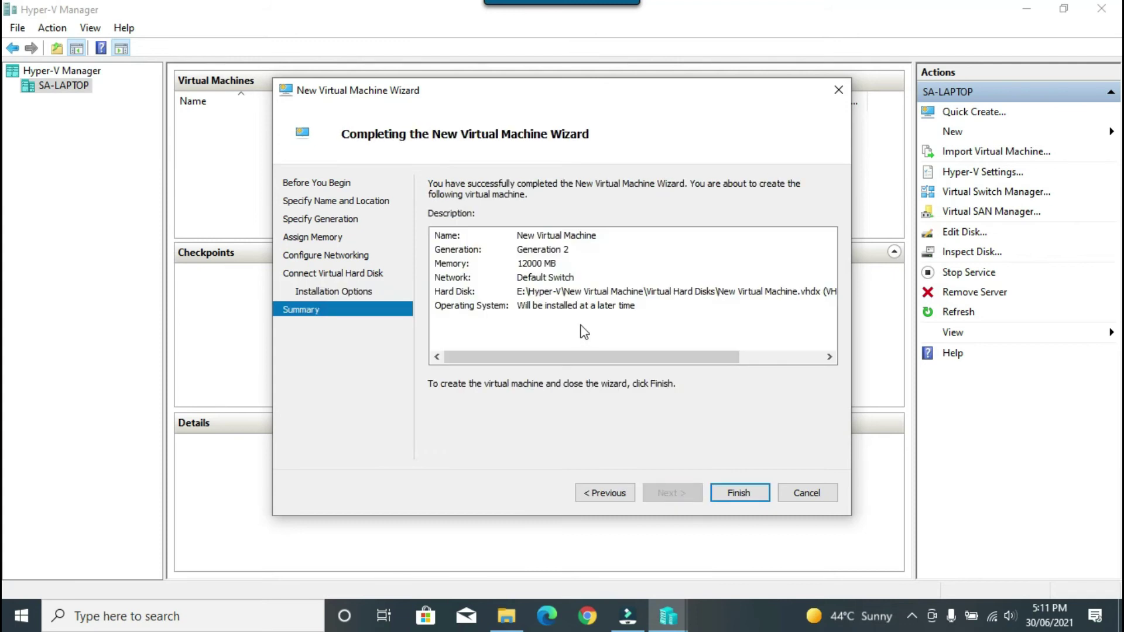
left_click_drag(607, 306, 542, 240)
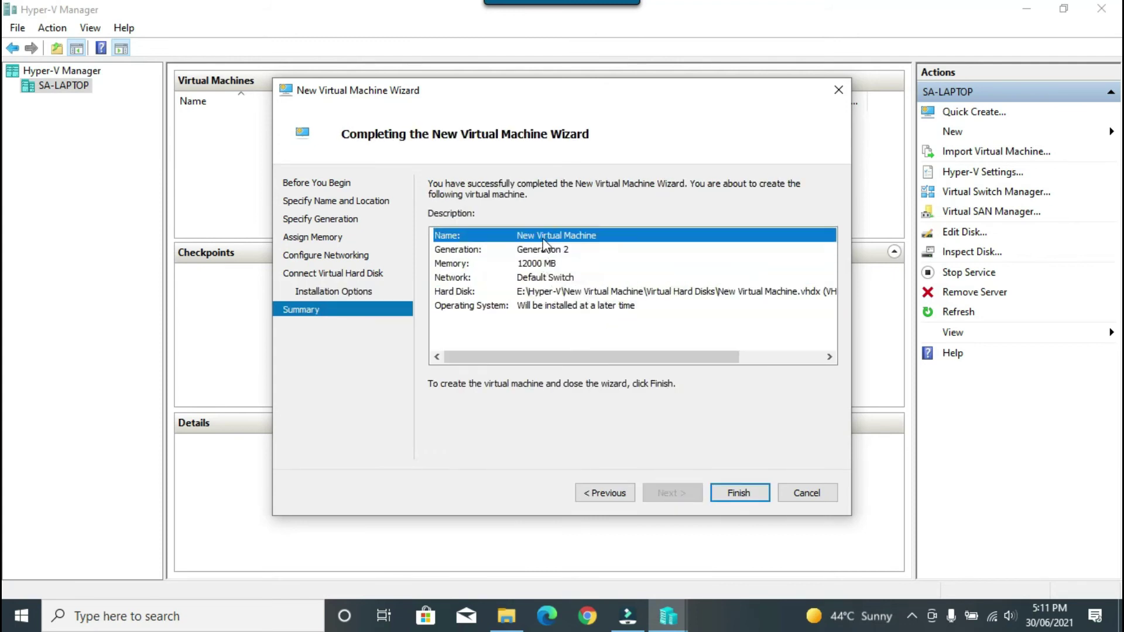
left_click(747, 493)
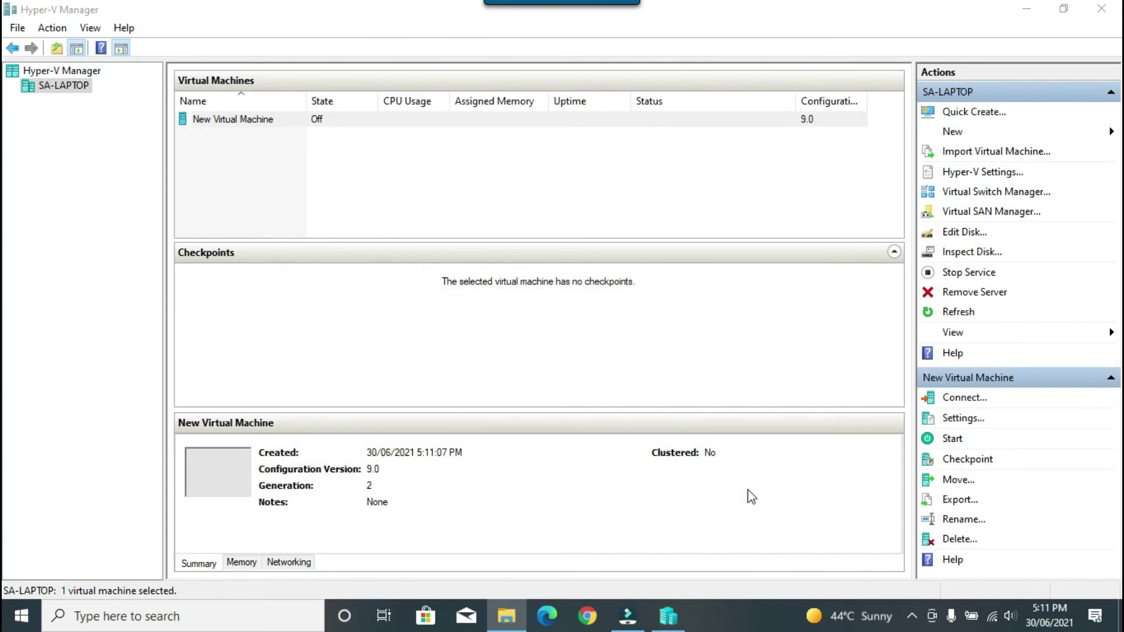
Start New Virtual Machine from its connection window, and close that window after viewing the boot screen
left_click(234, 123)
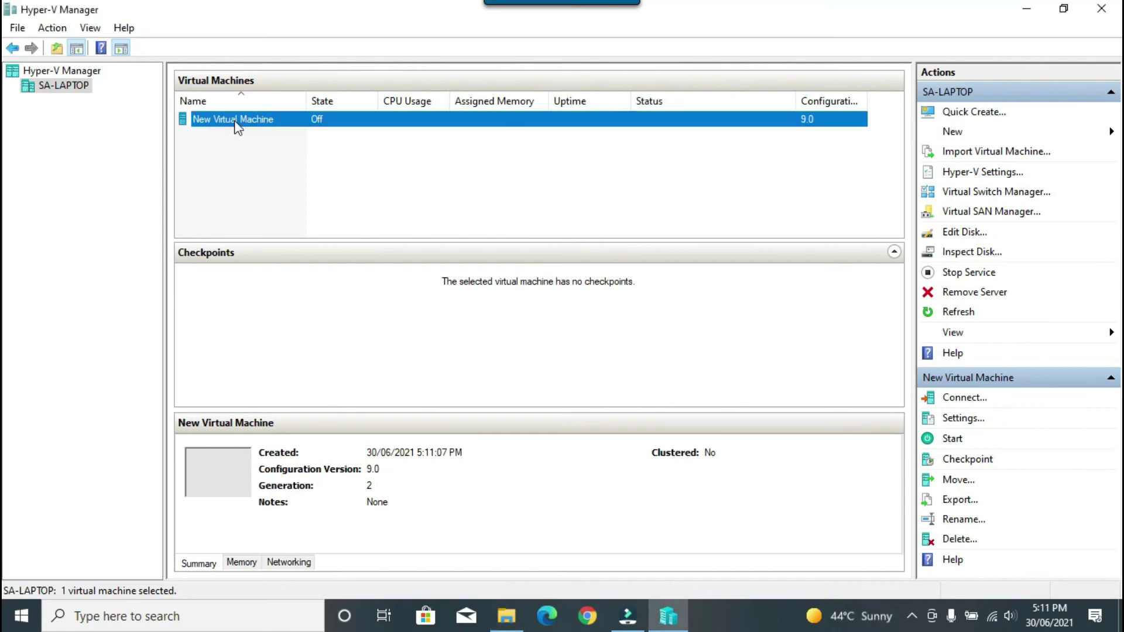
left_click(341, 128)
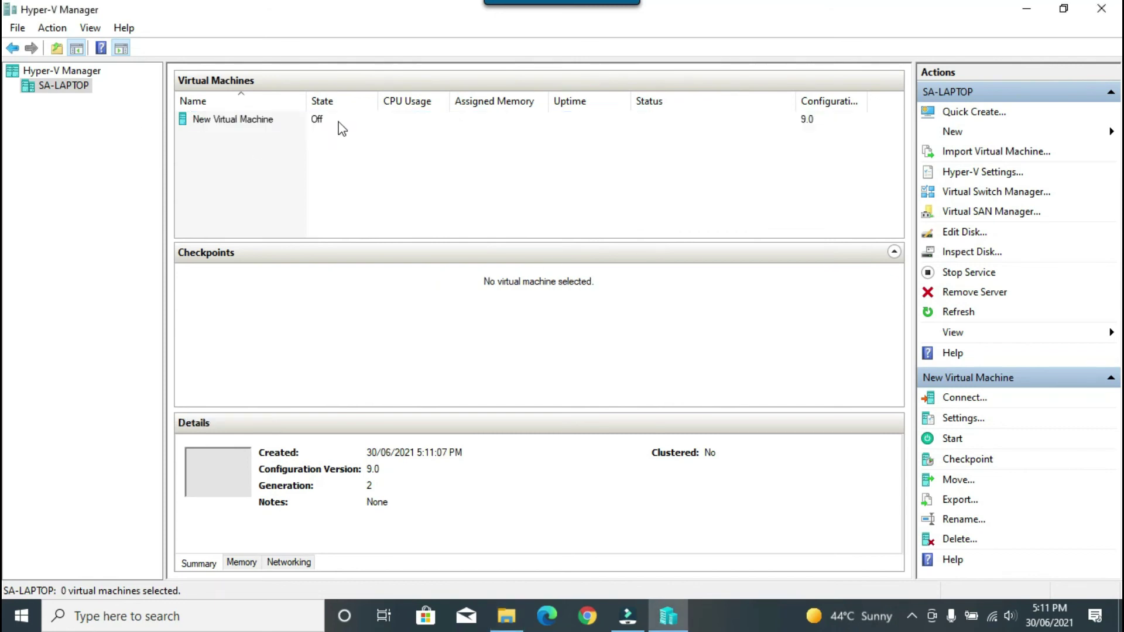
double_click(343, 128)
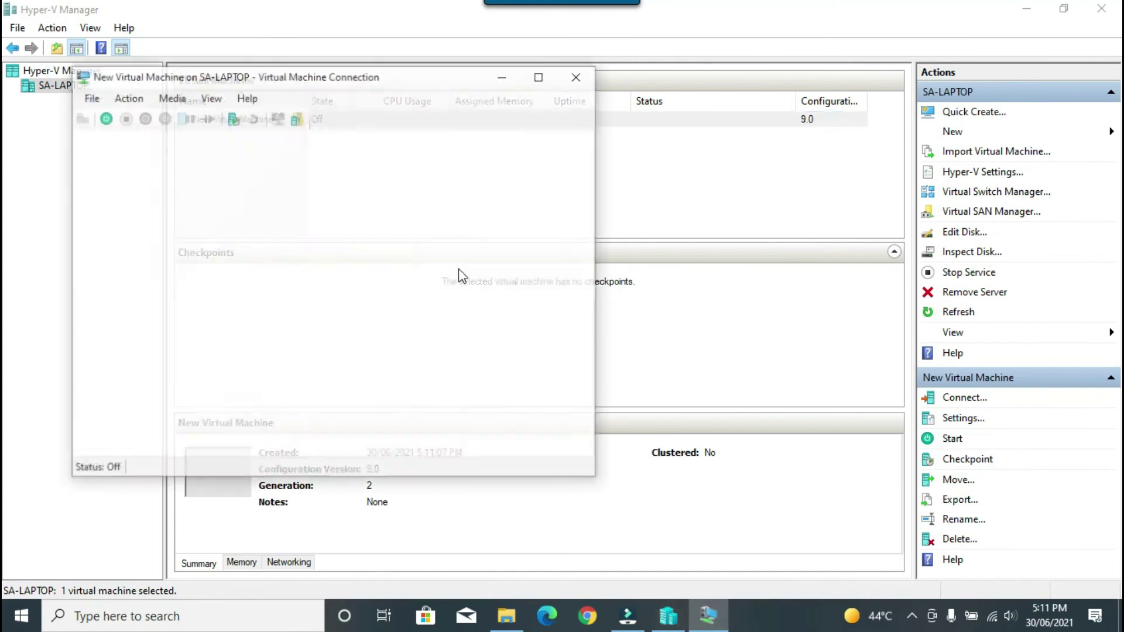
left_click(335, 323)
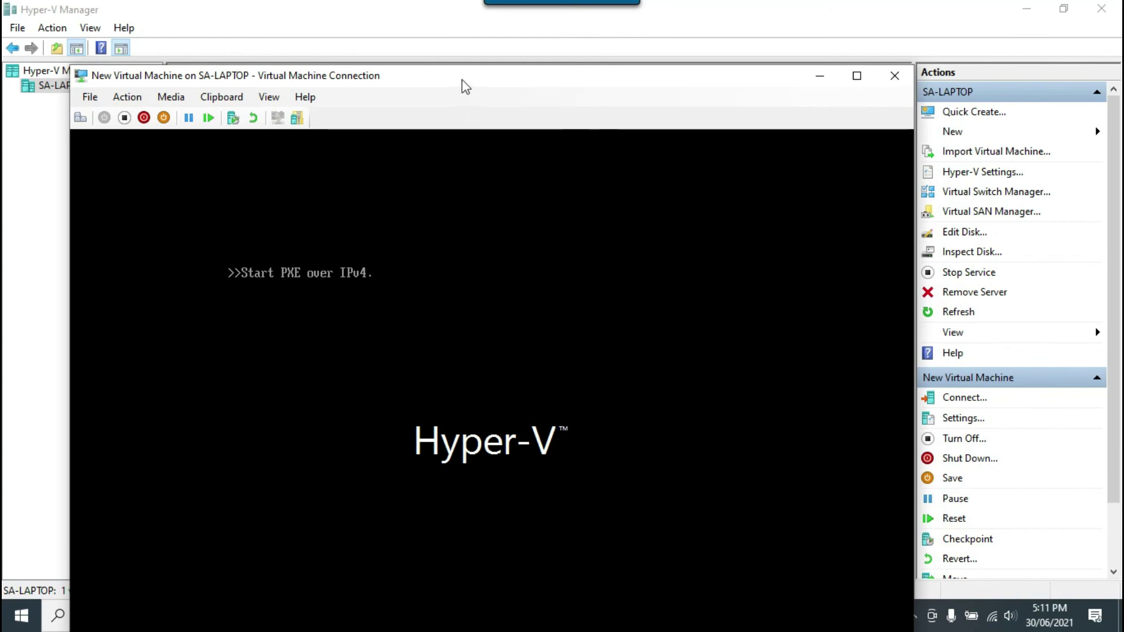
left_click_drag(462, 81, 498, 55)
left_click(910, 46)
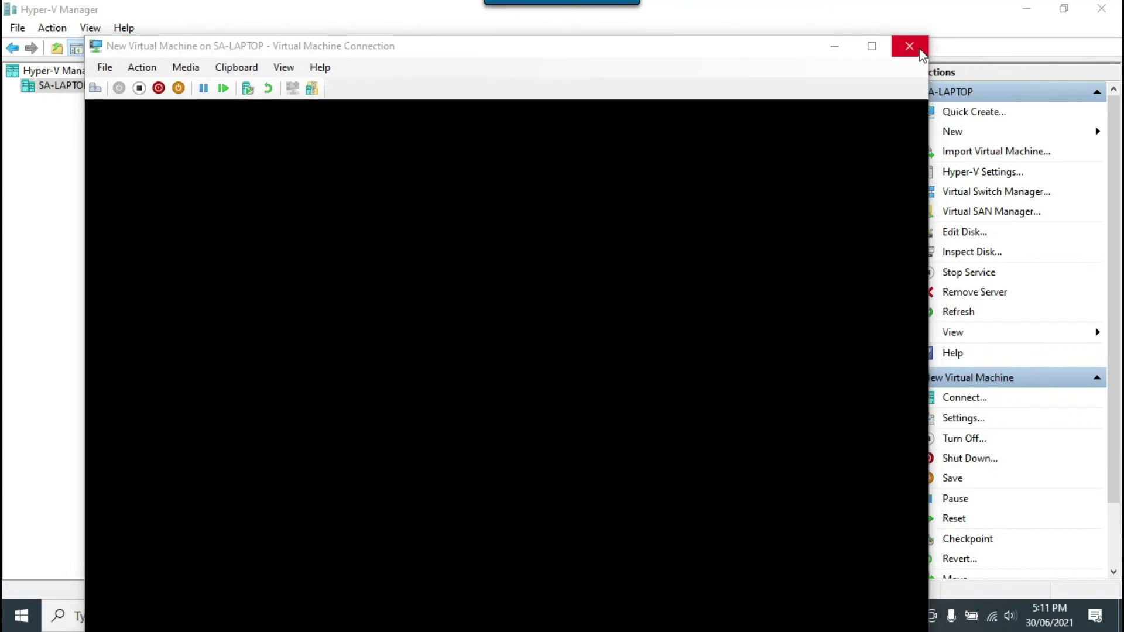
Turn off the running New Virtual Machine
right_click(336, 121)
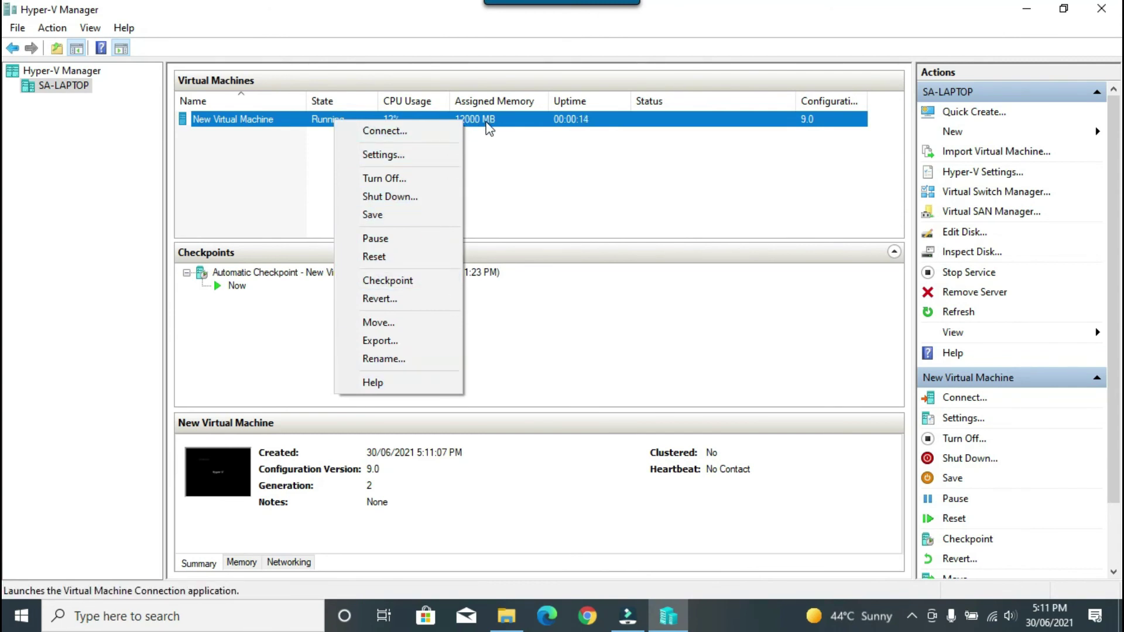
left_click(489, 126)
right_click(406, 126)
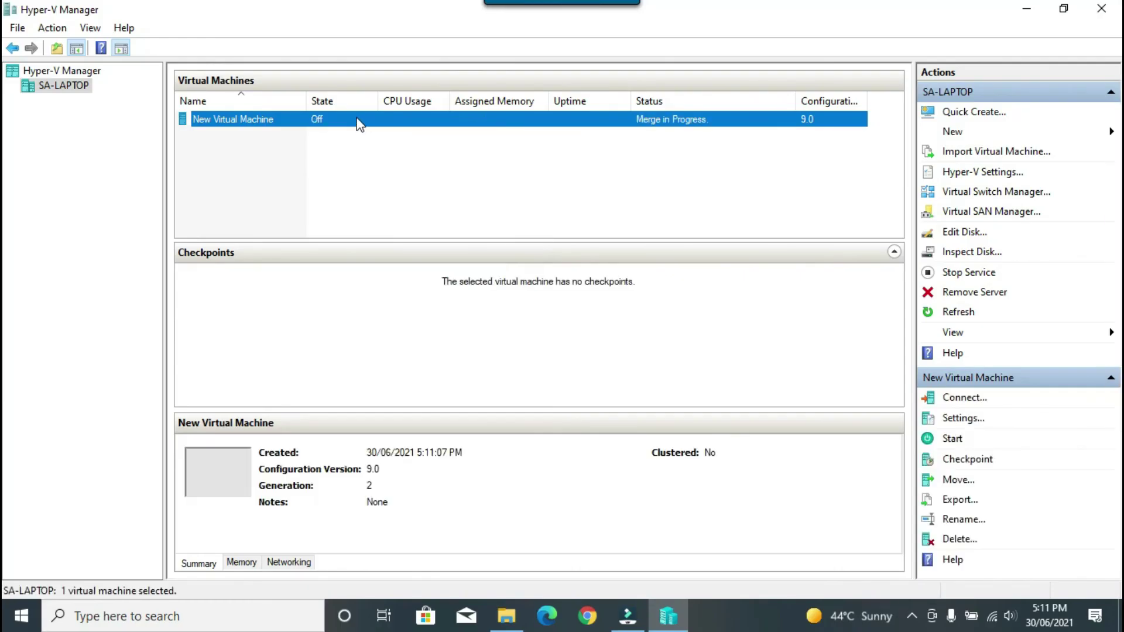
Review the memory and hard drive settings of New Virtual Machine, set its virtual processors to 2, and cancel the changes
right_click(359, 120)
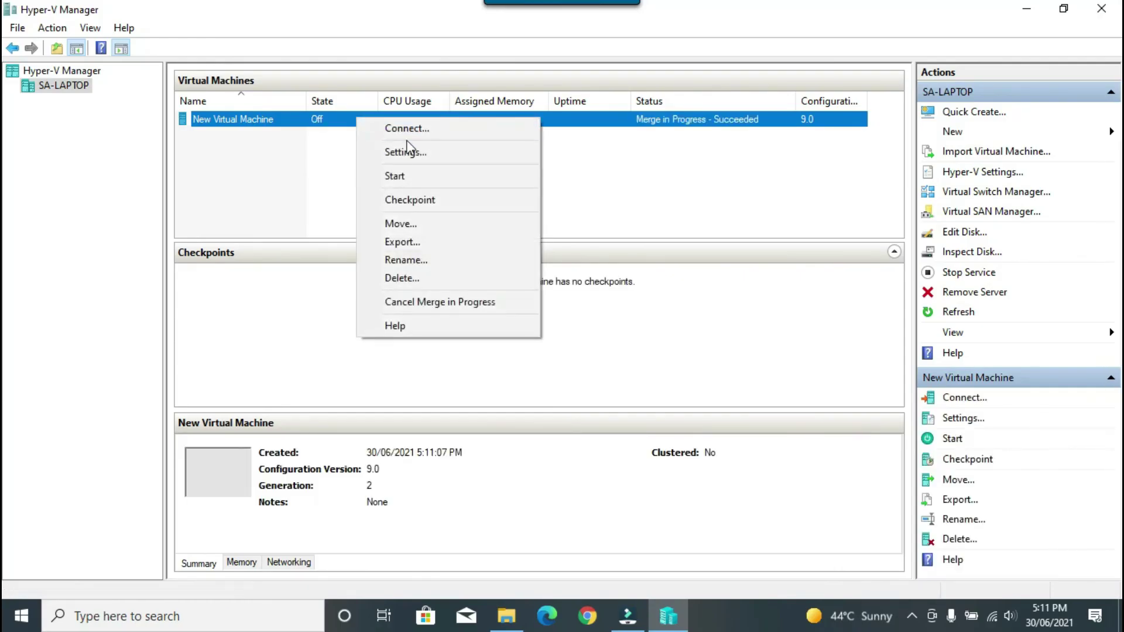
left_click(435, 156)
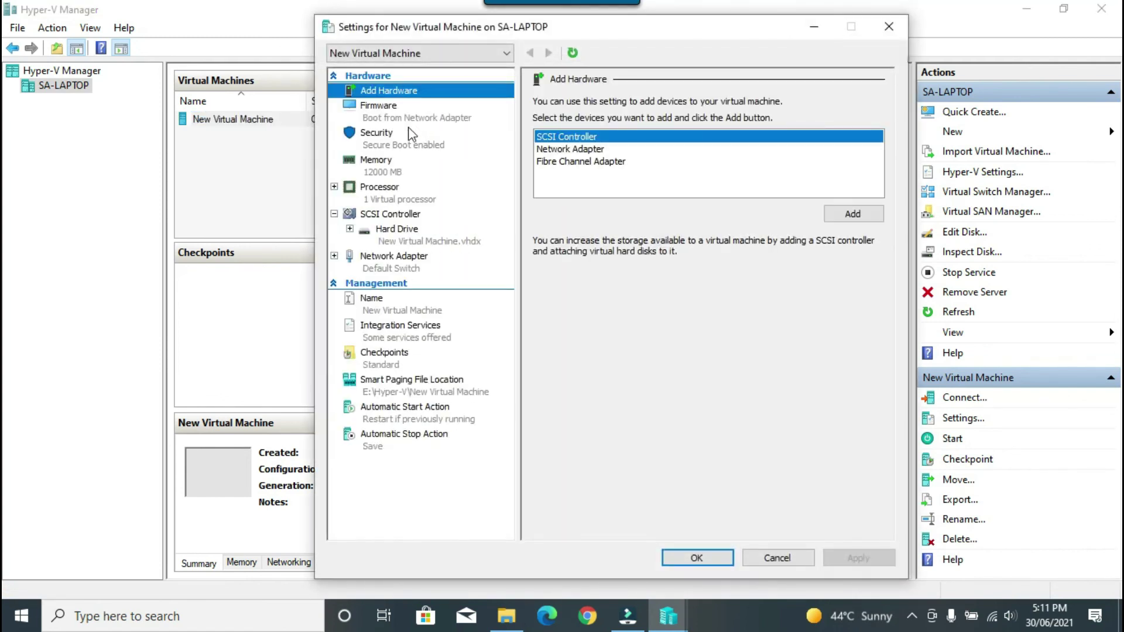
left_click(377, 172)
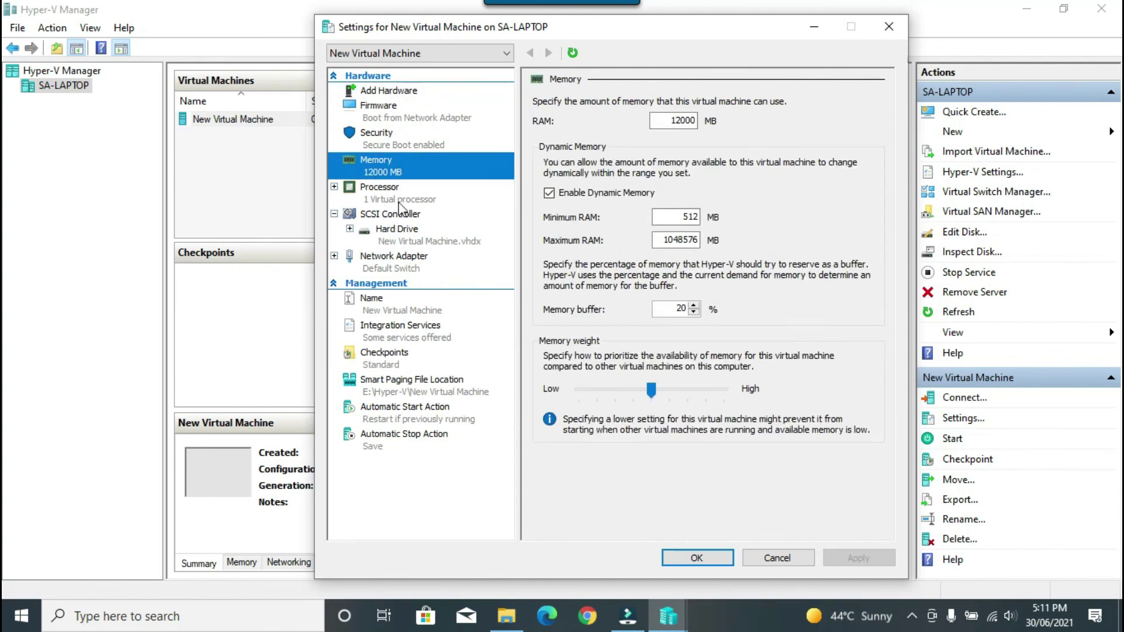
left_click(400, 205)
left_click(692, 135)
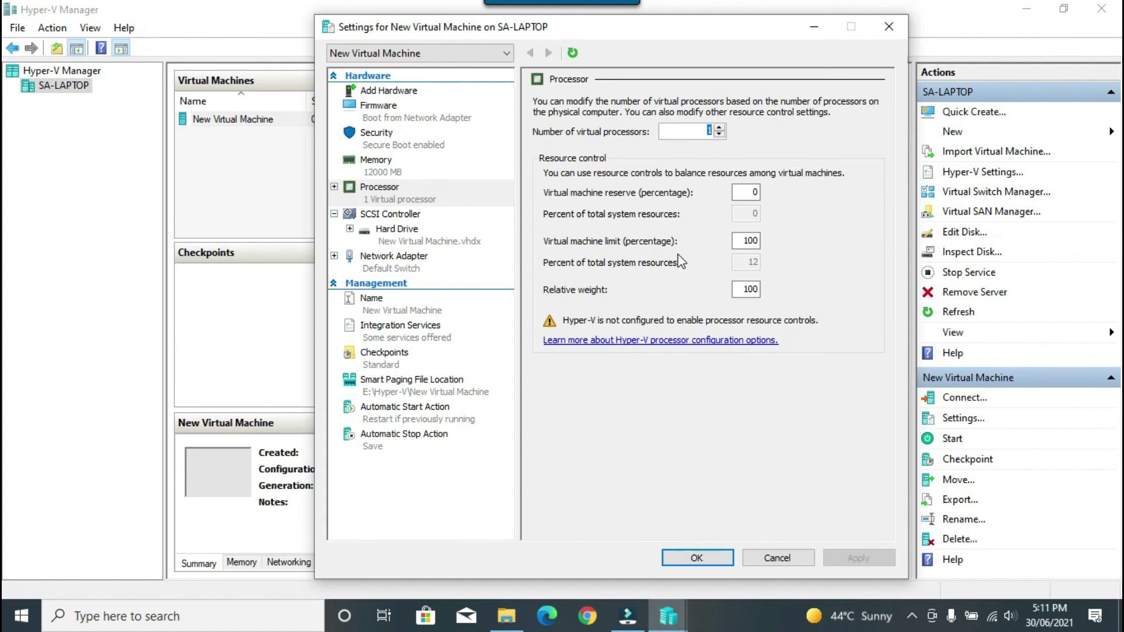
type("2")
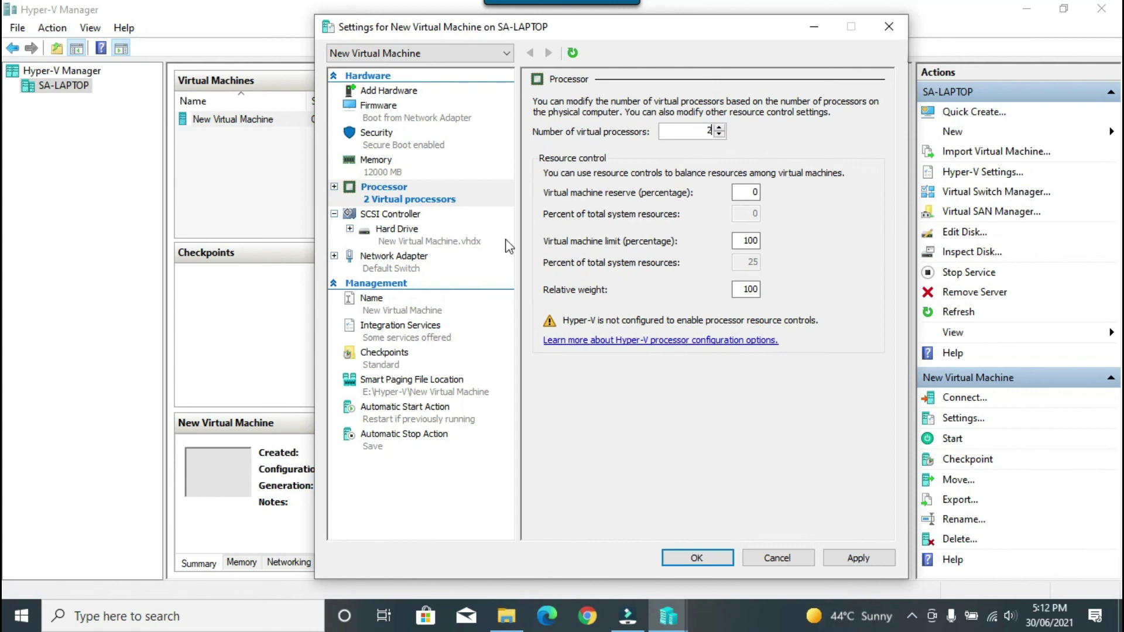
left_click(423, 240)
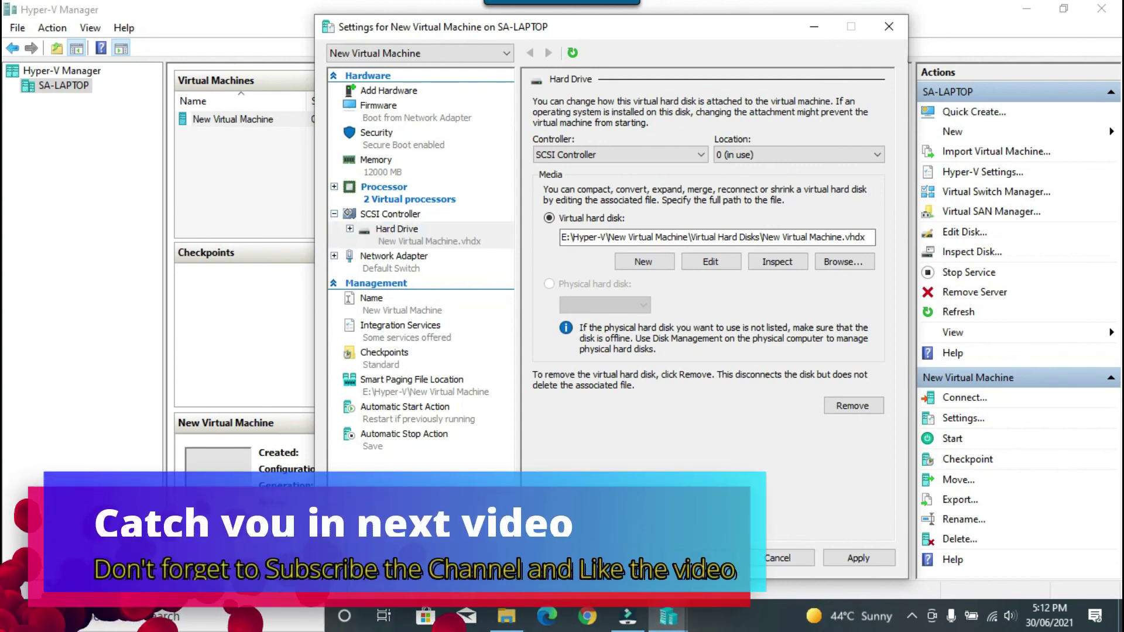
left_click(779, 558)
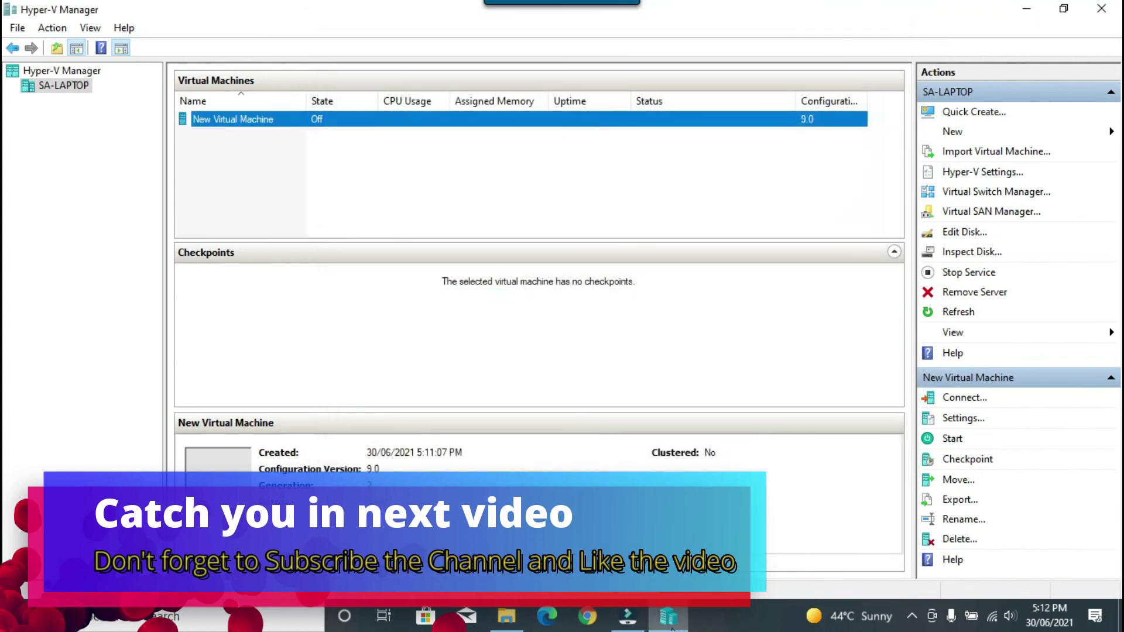